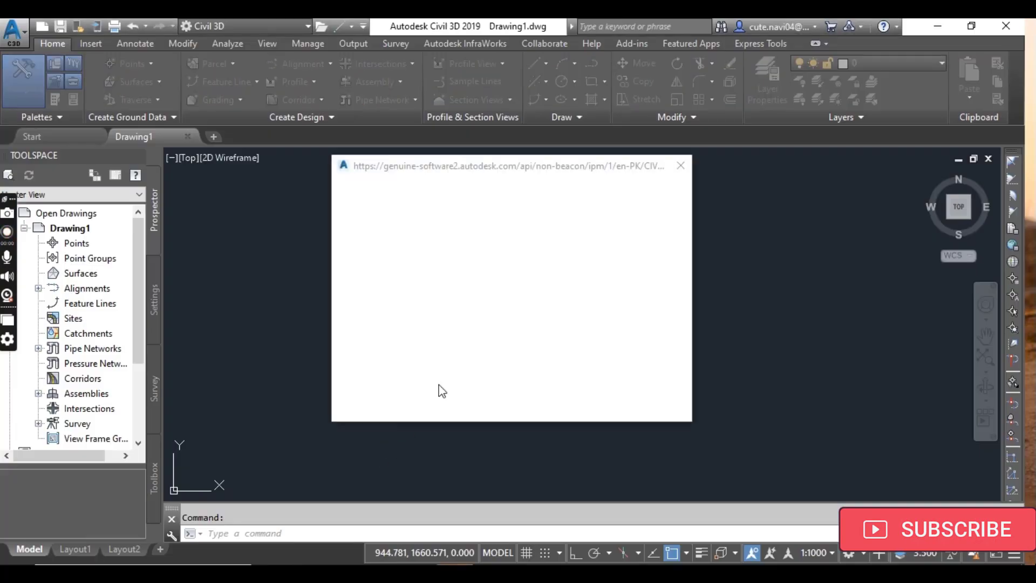
Step: Close the genuine-software validation popup covering the empty drawing
click(680, 166)
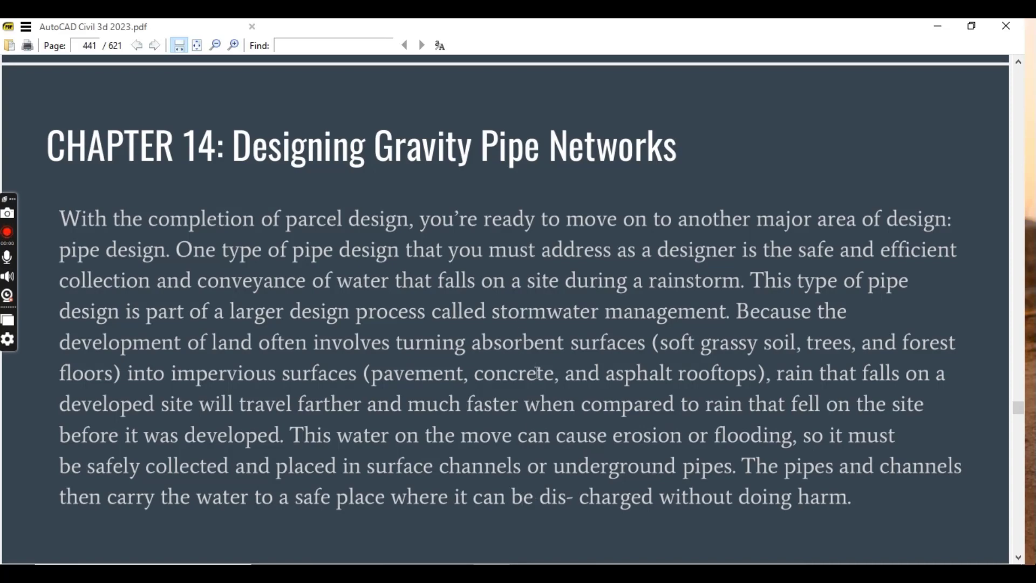
scroll(531, 413, down, 5)
scroll(530, 417, down, 3)
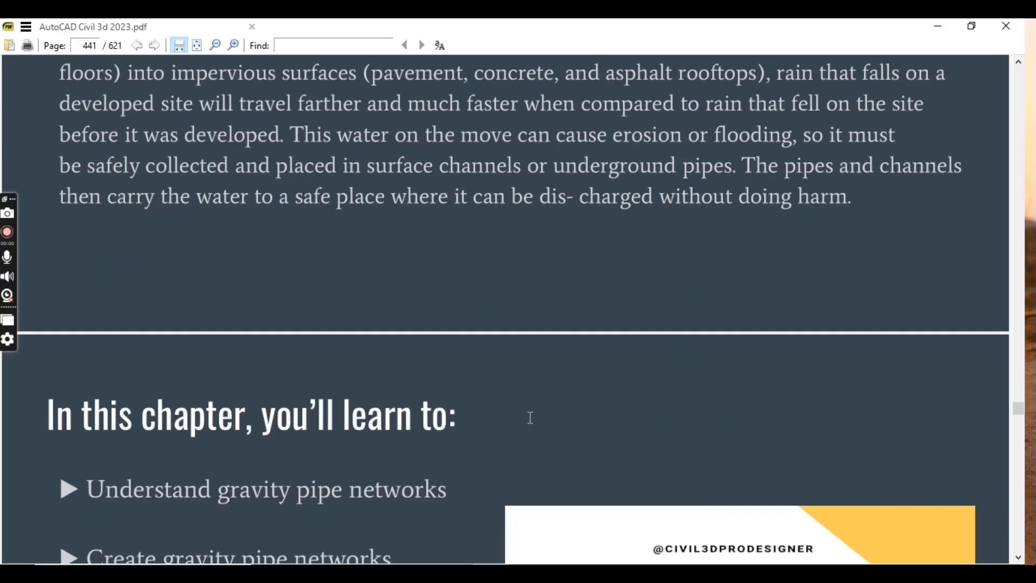
scroll(531, 418, down, 3)
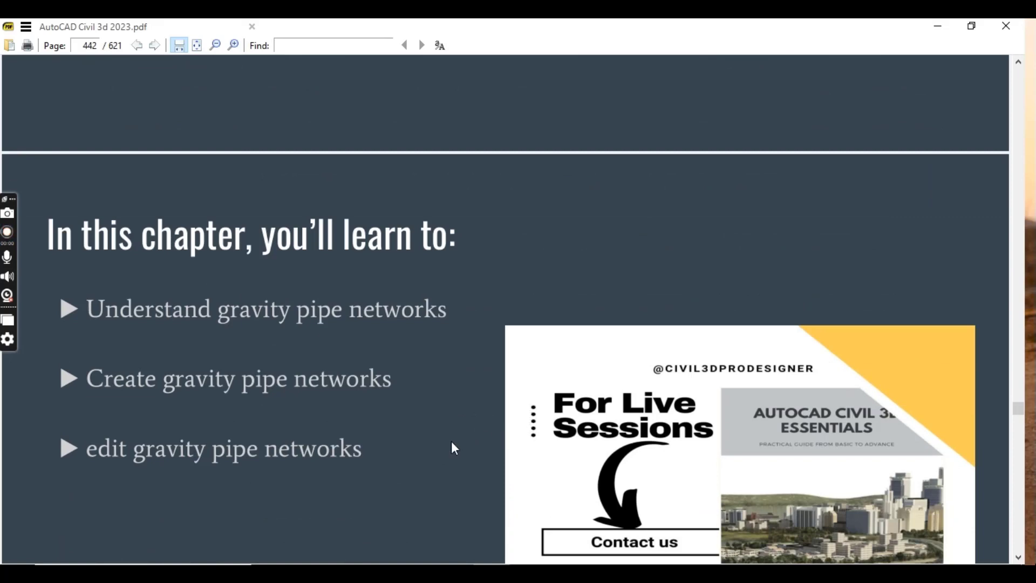
scroll(438, 436, down, 2)
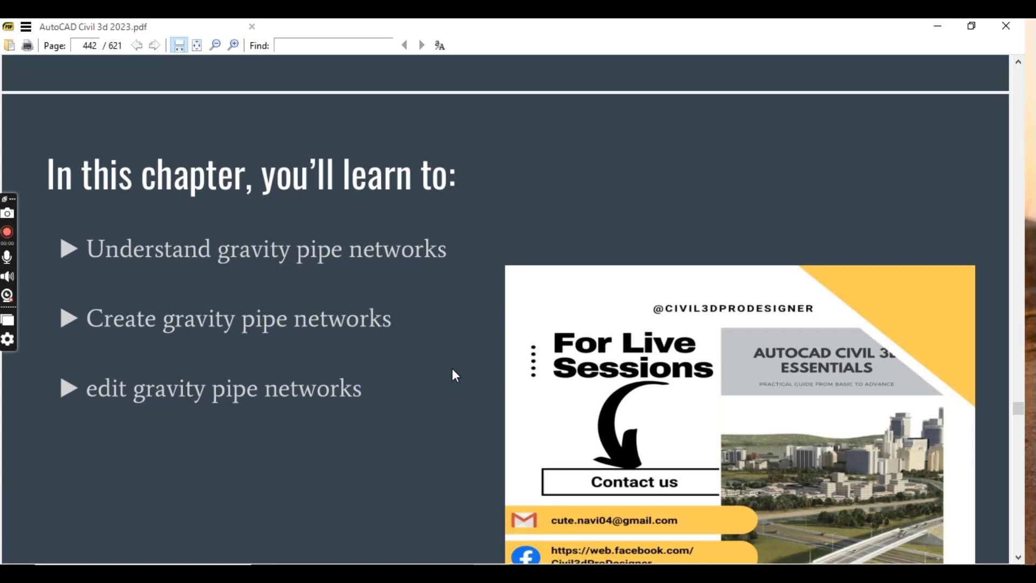
scroll(451, 376, down, 1)
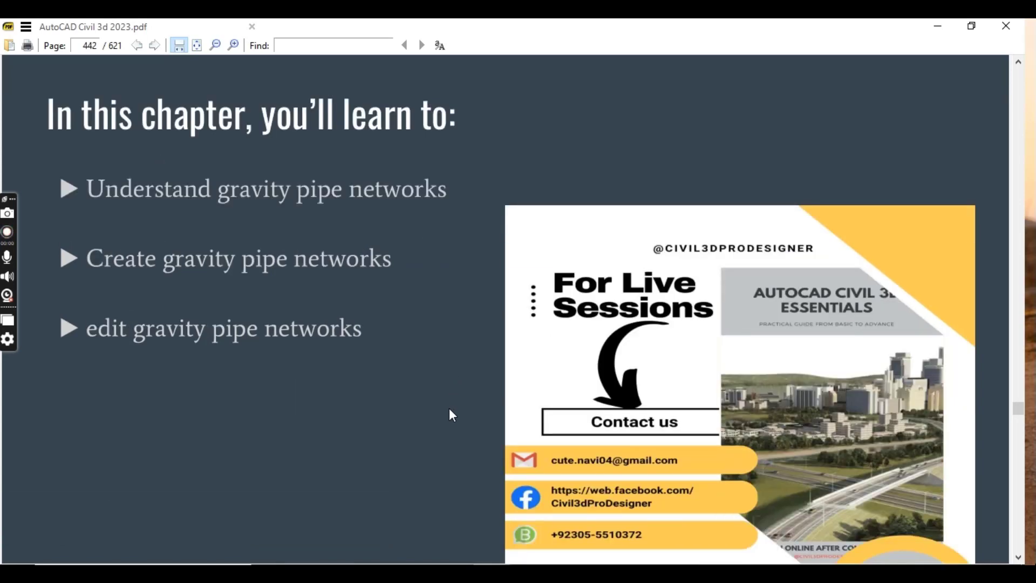
scroll(449, 408, down, 3)
scroll(450, 408, down, 4)
scroll(450, 409, down, 1)
scroll(449, 408, down, 1)
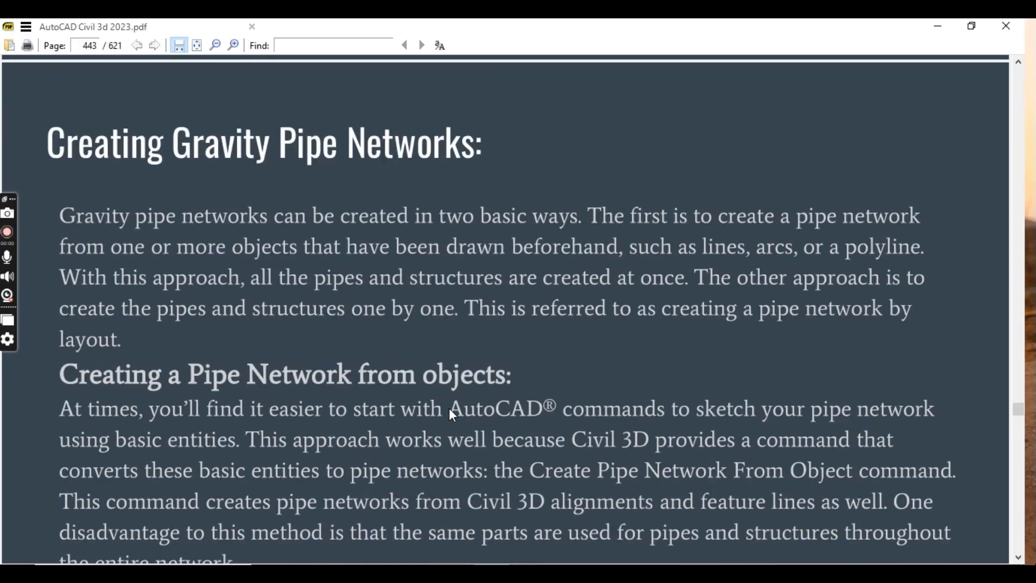
scroll(449, 408, down, 1)
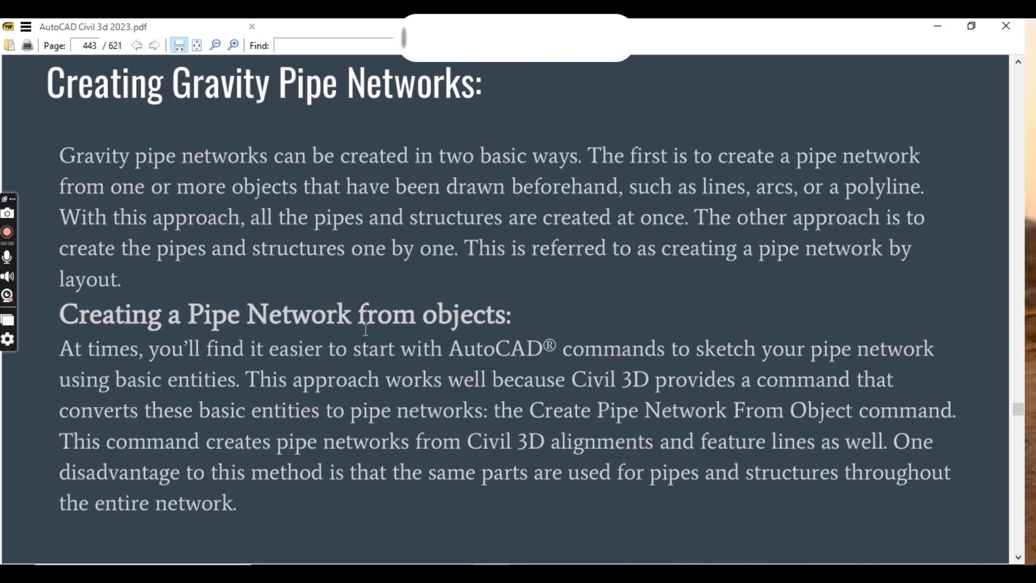
scroll(365, 329, down, 1)
scroll(365, 330, down, 2)
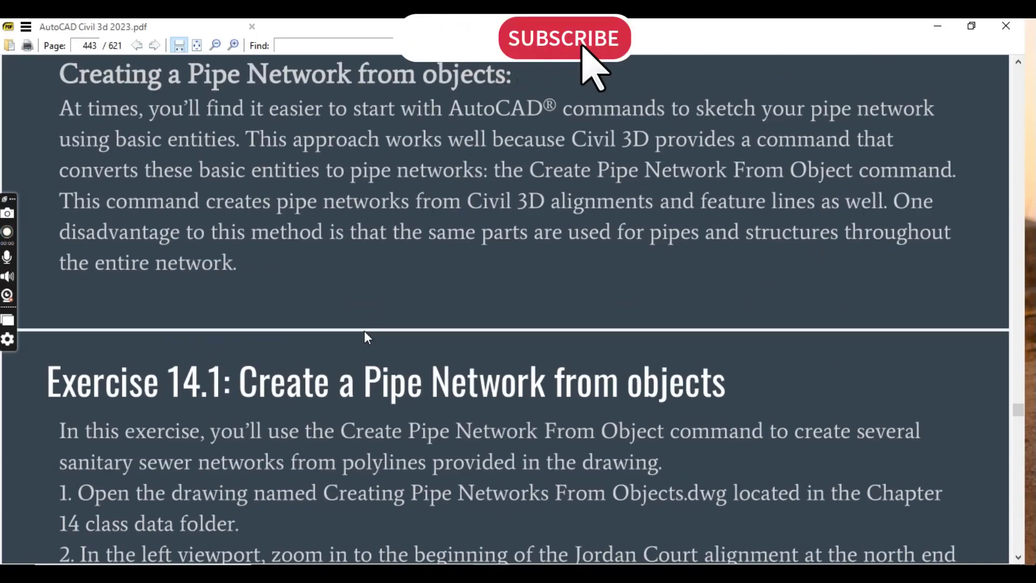
scroll(364, 331, up, 2)
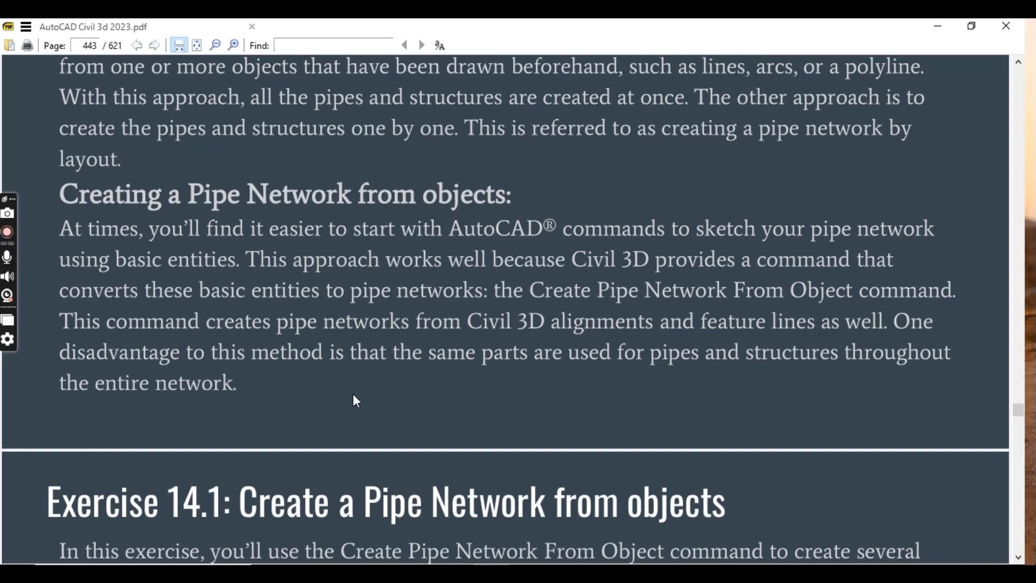
scroll(373, 340, down, 3)
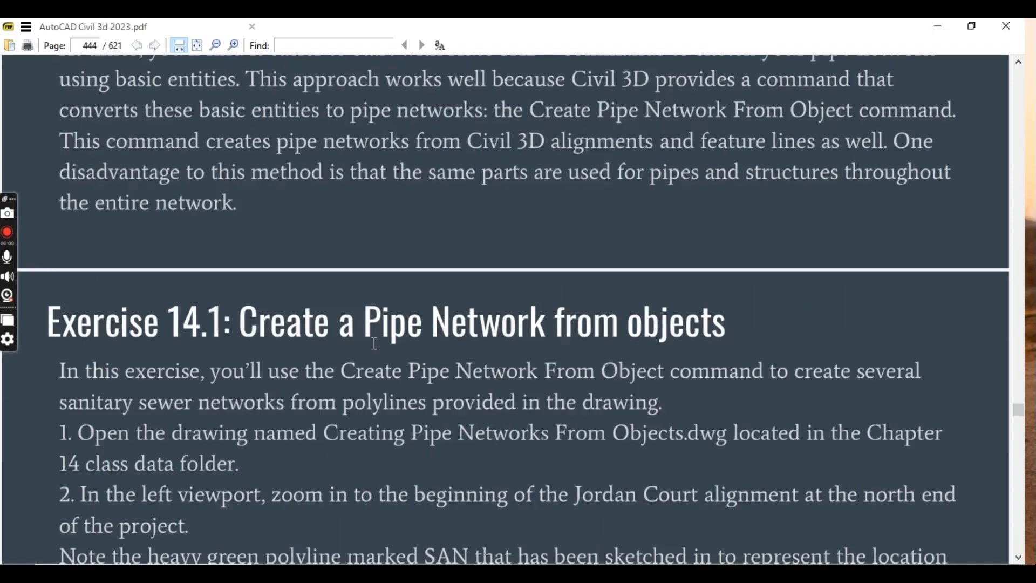
scroll(376, 340, down, 1)
scroll(380, 341, down, 2)
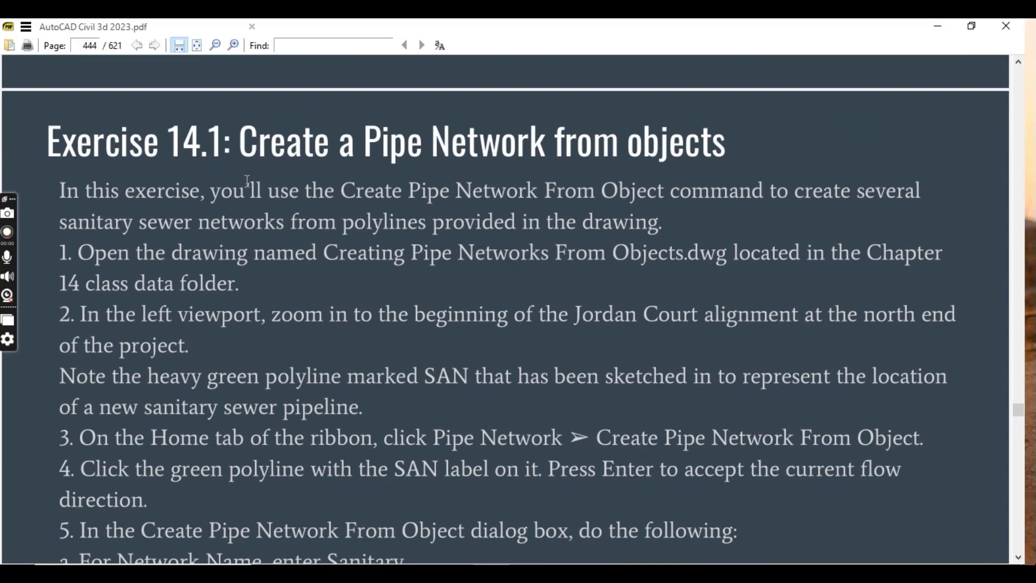
scroll(247, 181, down, 1)
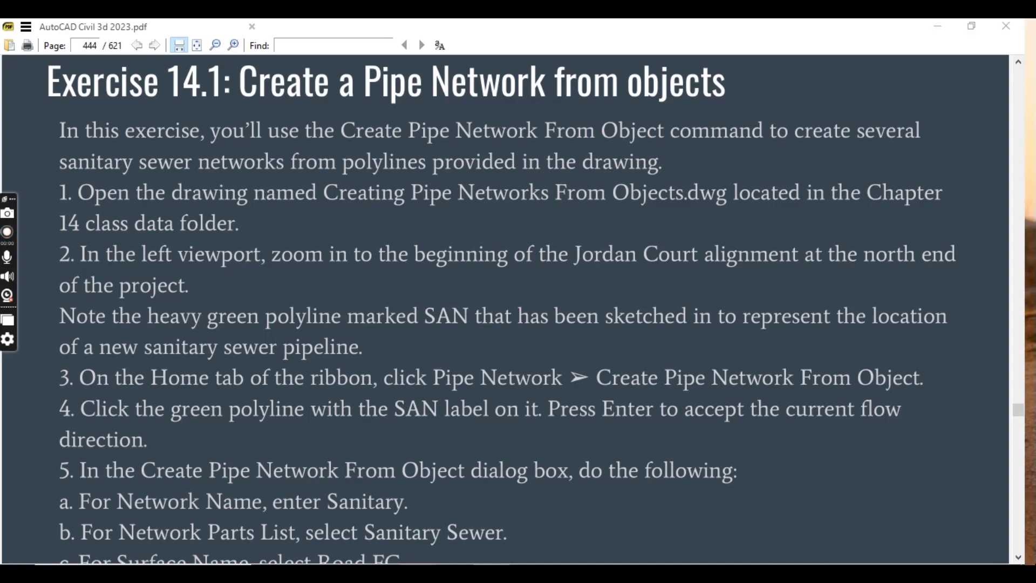
Step: In Chrome, try the My YT channel page without internet, then minimize the browser
key(alt+Tab)
key(ctrl+1)
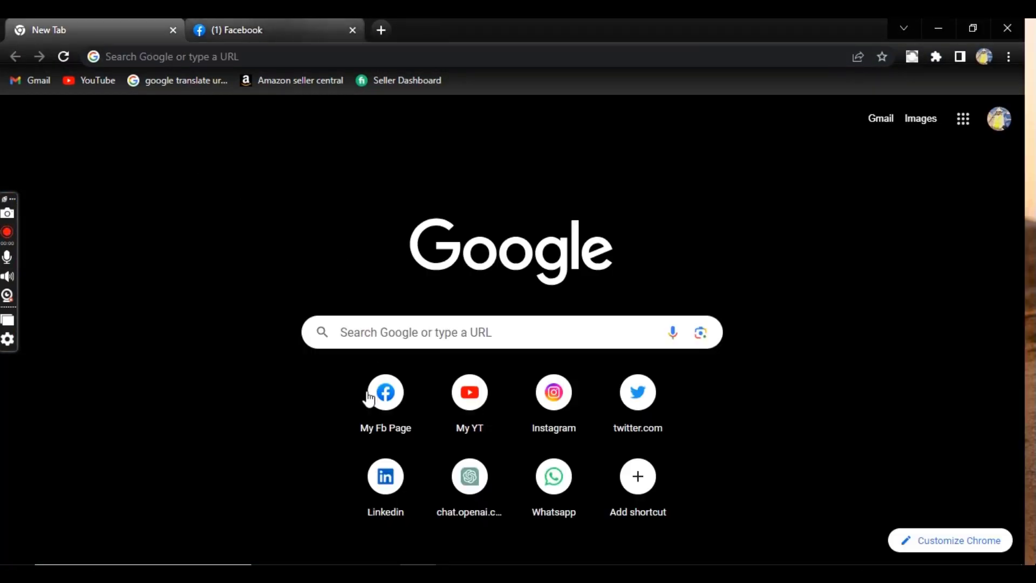
click(476, 416)
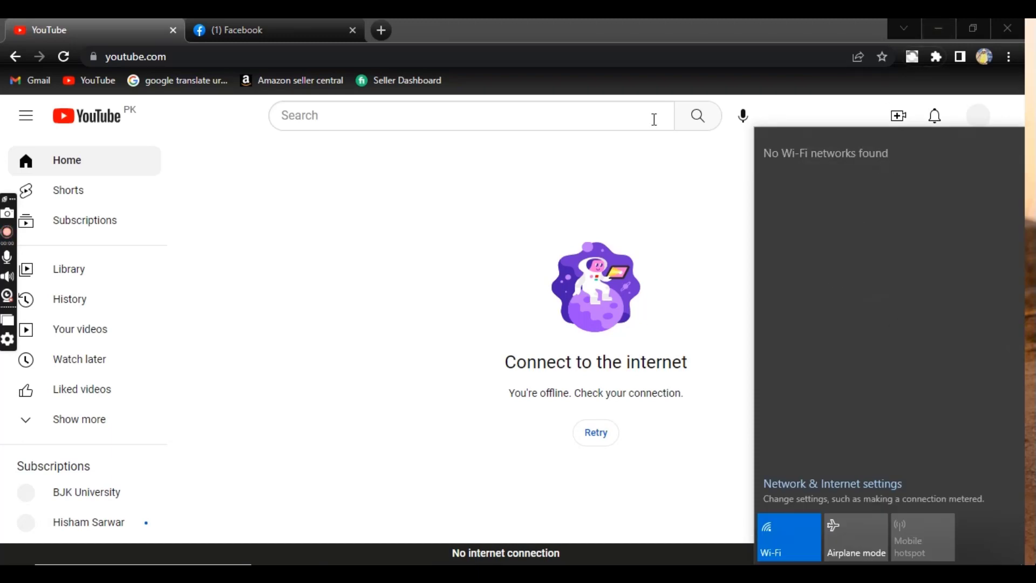
click(936, 23)
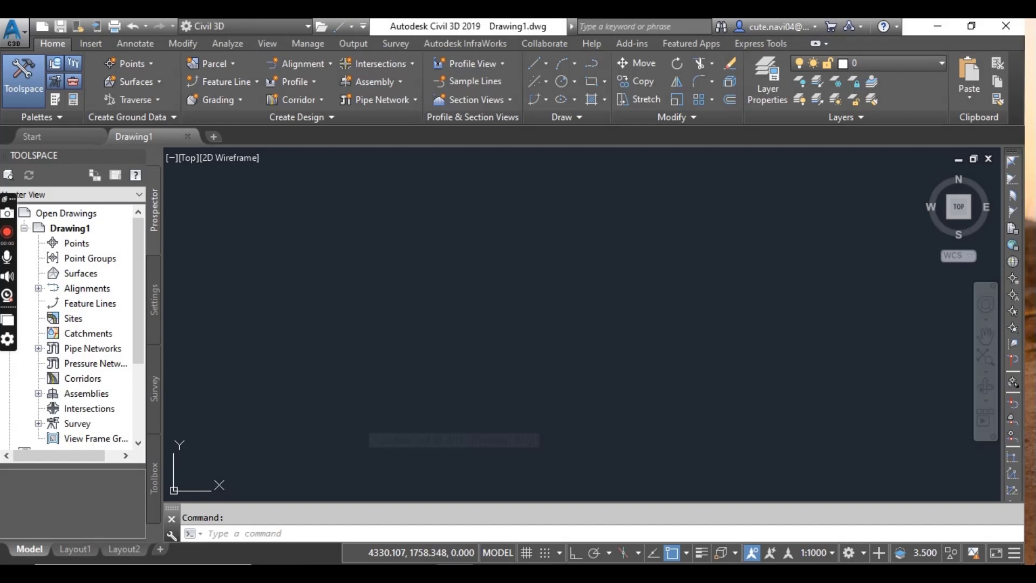
Step: Open the recent drawing Creating Pipe Networks From Objects.dwg and close the AEC Objects Detected notice
click(13, 31)
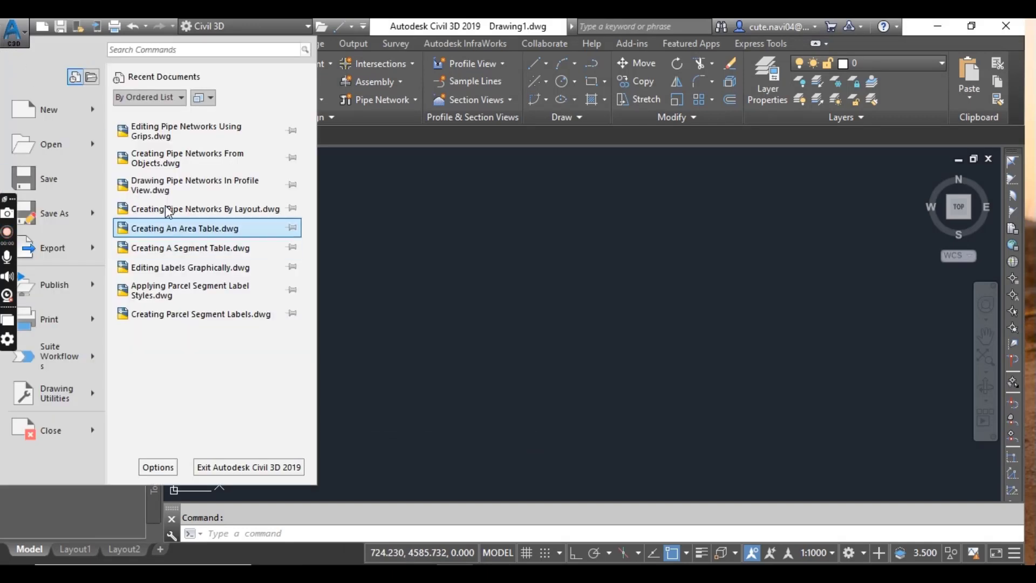
click(188, 158)
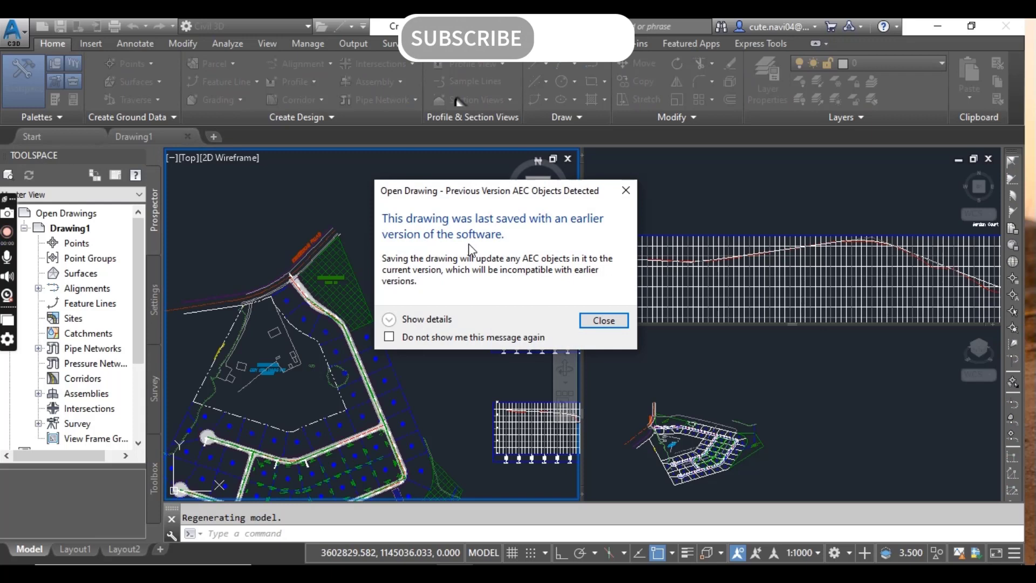
click(626, 190)
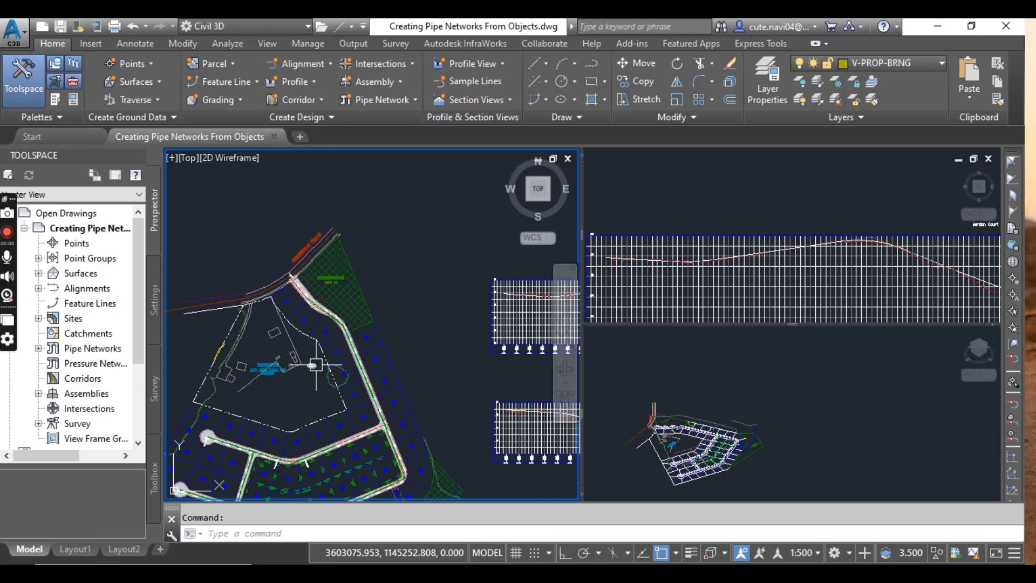
scroll(316, 348, up, 2)
scroll(328, 280, up, 2)
scroll(321, 241, up, 2)
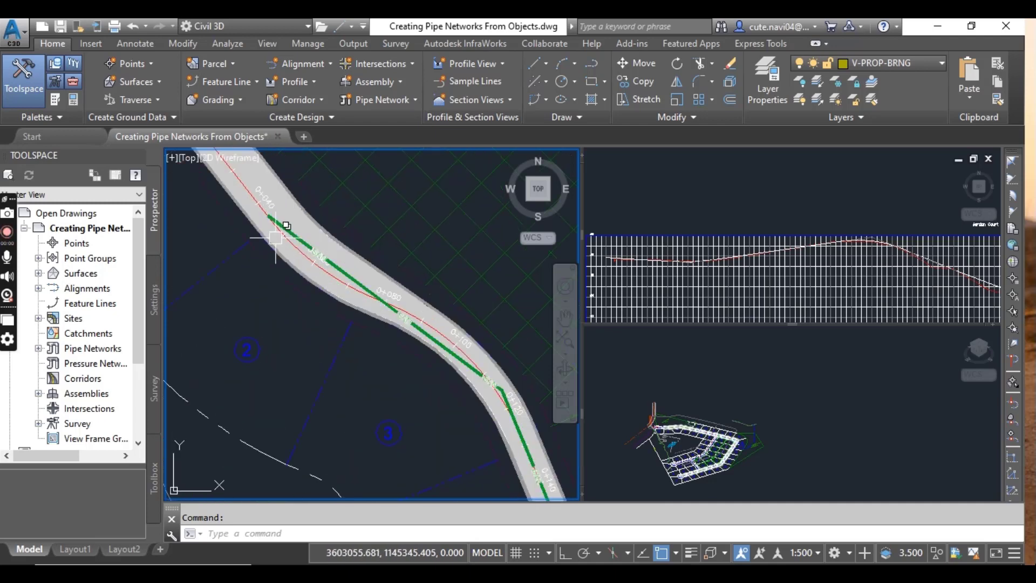
scroll(321, 241, up, 2)
scroll(321, 240, up, 2)
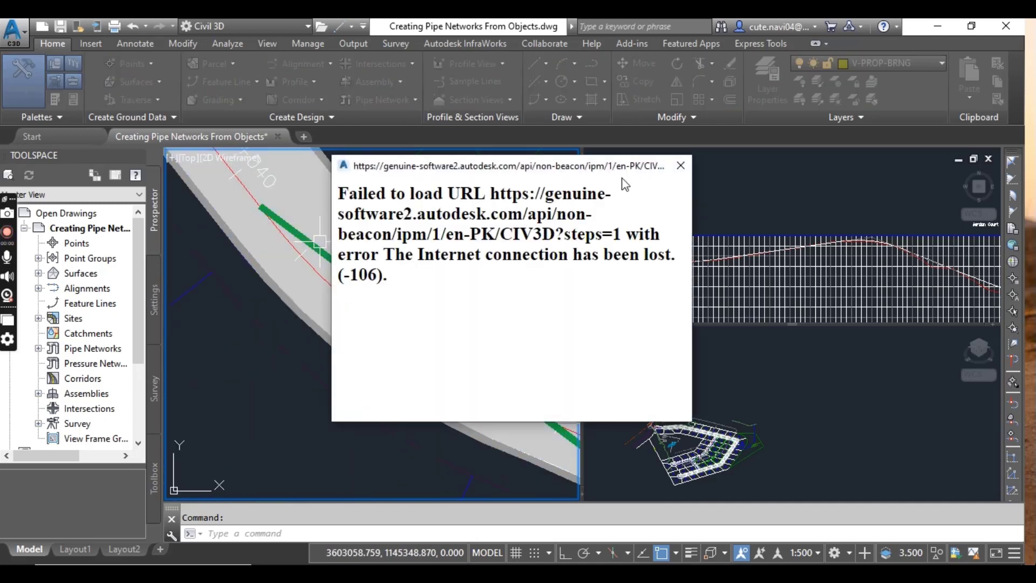
click(680, 165)
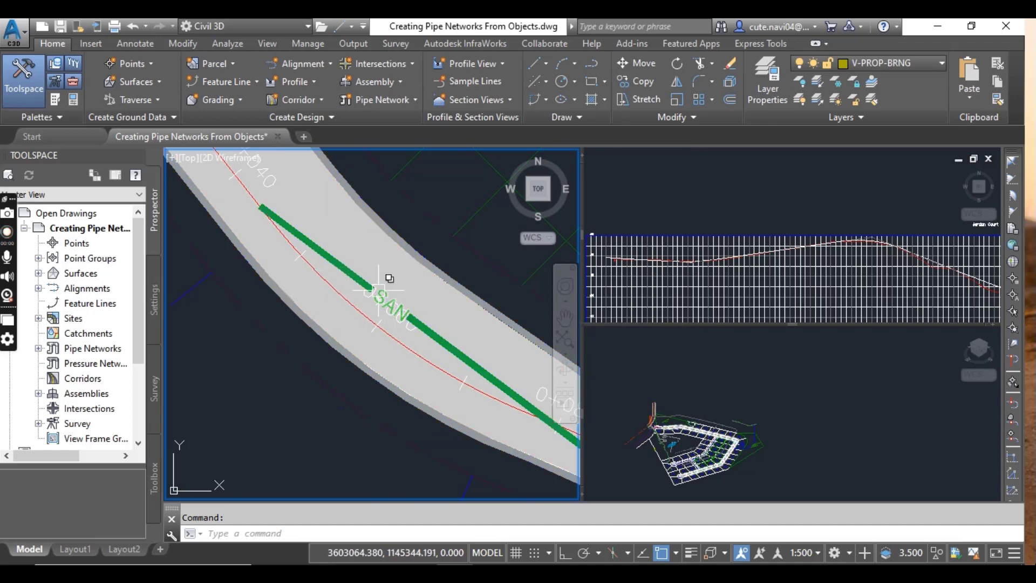
scroll(347, 260, down, 5)
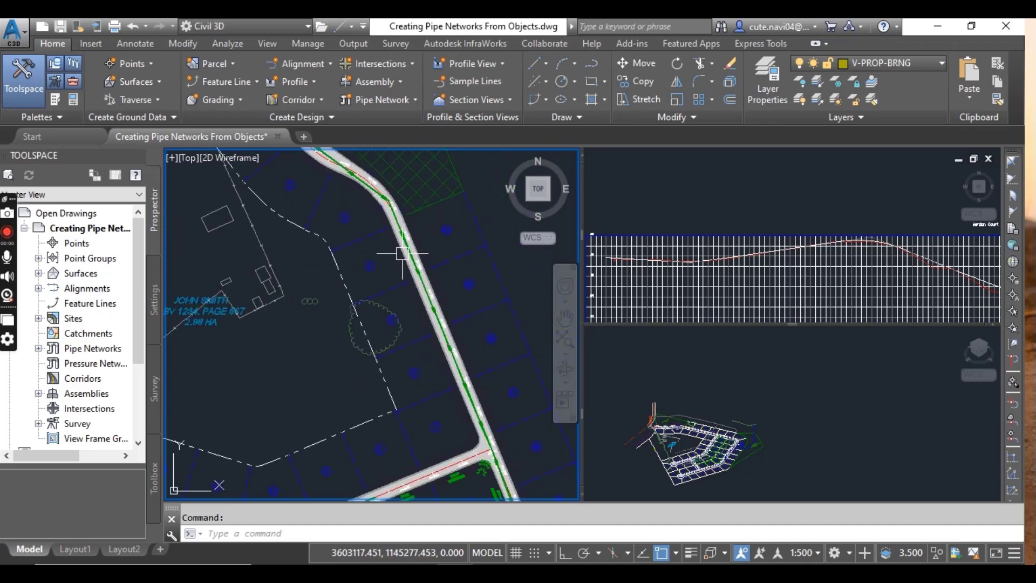
scroll(437, 324, down, 2)
scroll(476, 346, down, 2)
scroll(476, 346, up, 2)
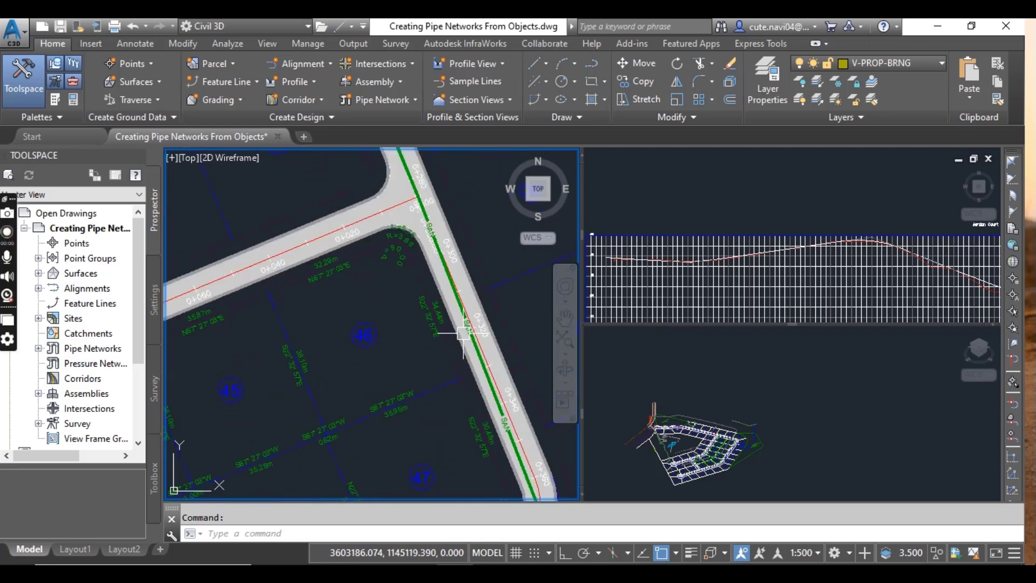
scroll(470, 337, up, 3)
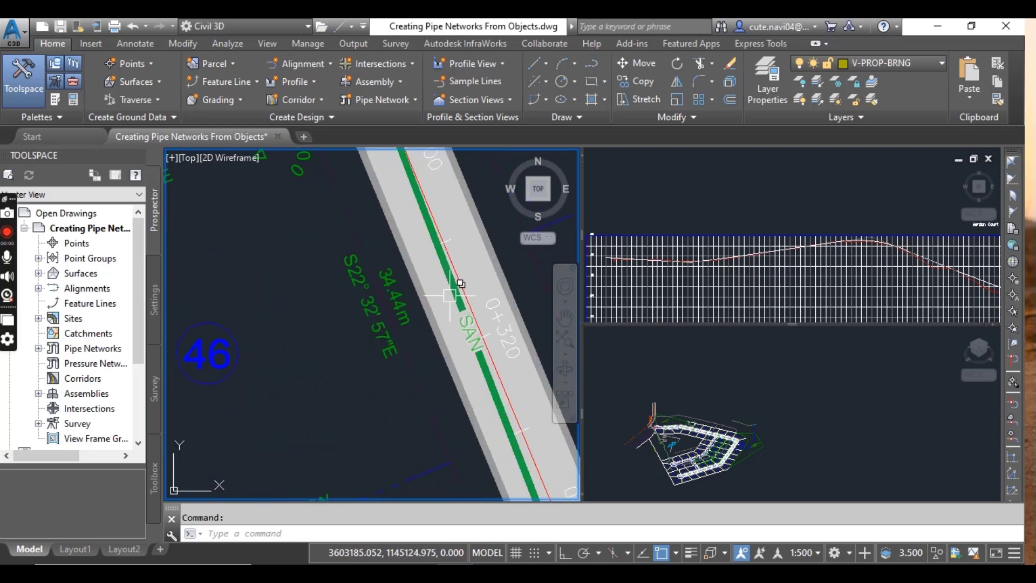
scroll(454, 297, down, 3)
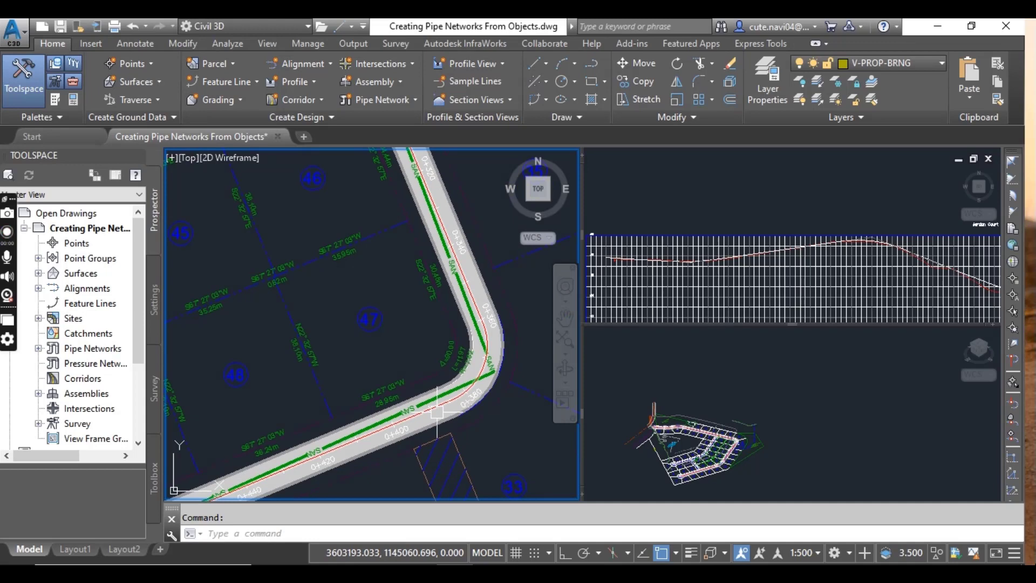
scroll(478, 316, down, 2)
scroll(334, 383, down, 2)
scroll(334, 382, up, 2)
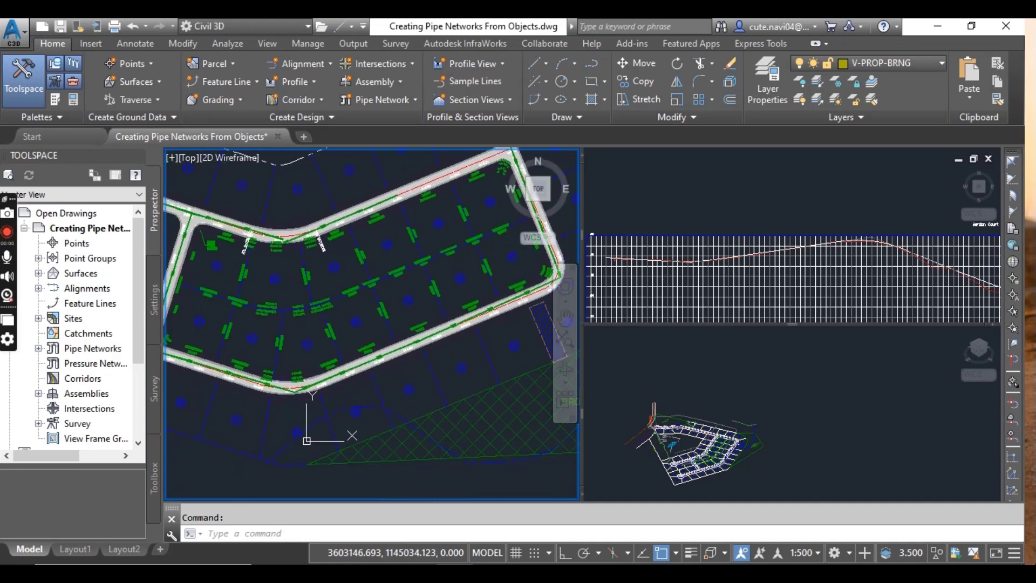
scroll(358, 370, down, 2)
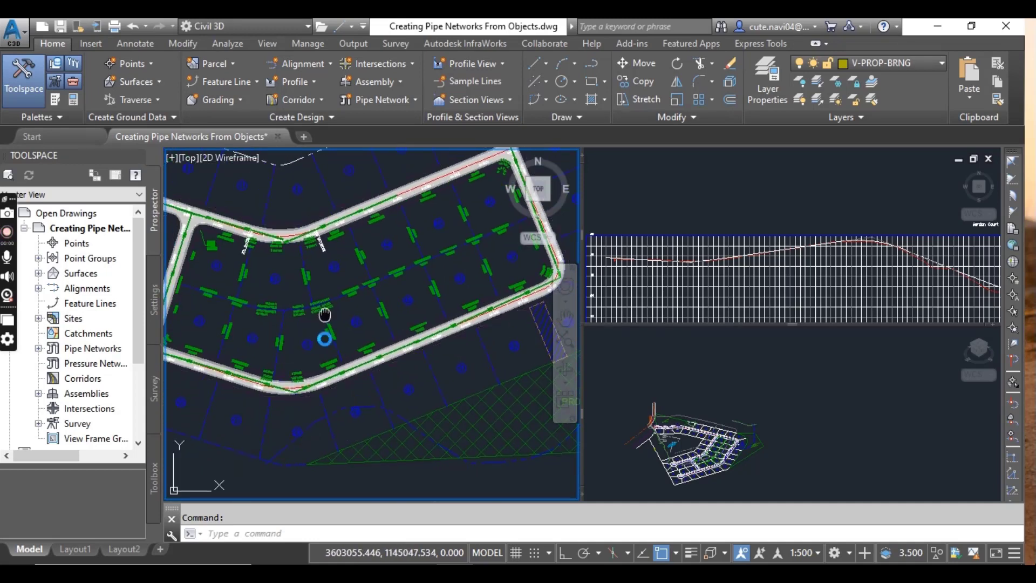
scroll(324, 335, down, 2)
scroll(370, 351, up, 2)
scroll(363, 322, up, 2)
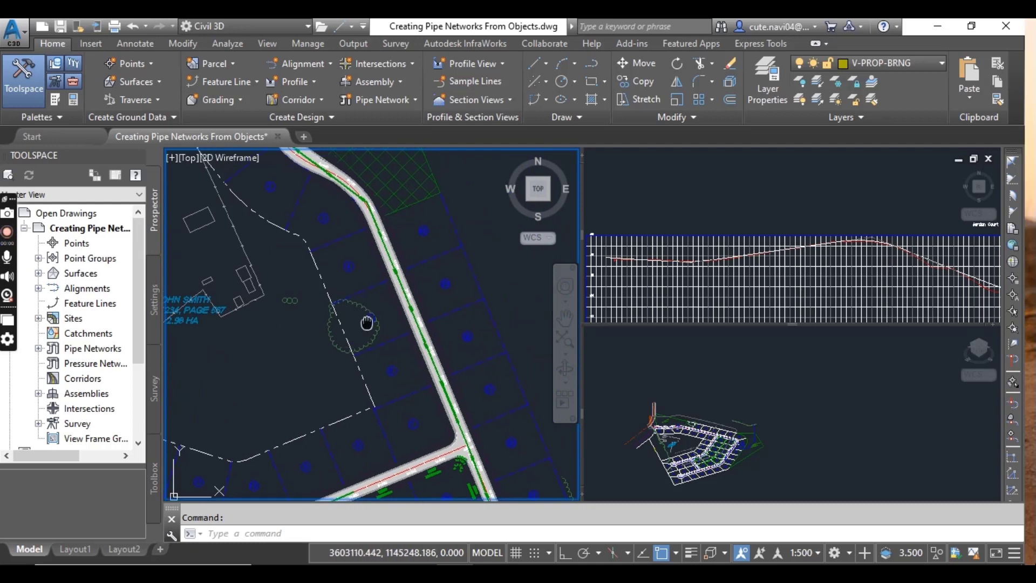
scroll(371, 393, down, 2)
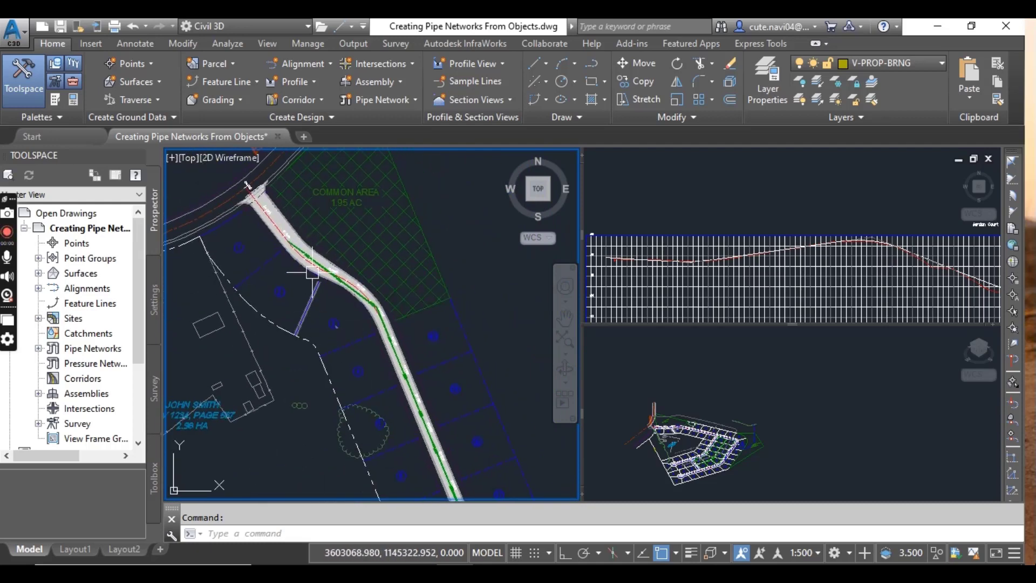
scroll(309, 258, up, 1)
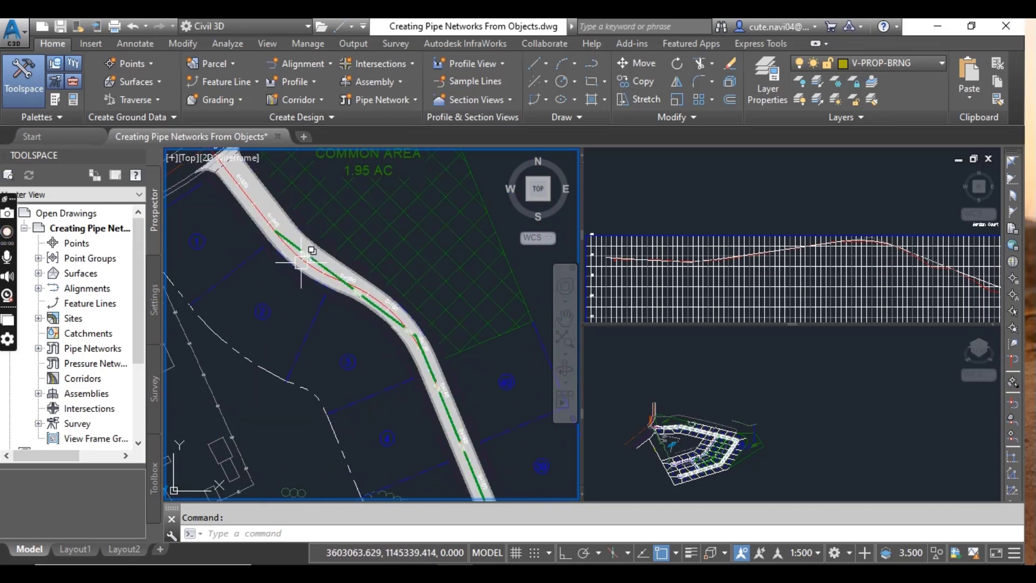
scroll(317, 258, up, 1)
scroll(327, 258, up, 1)
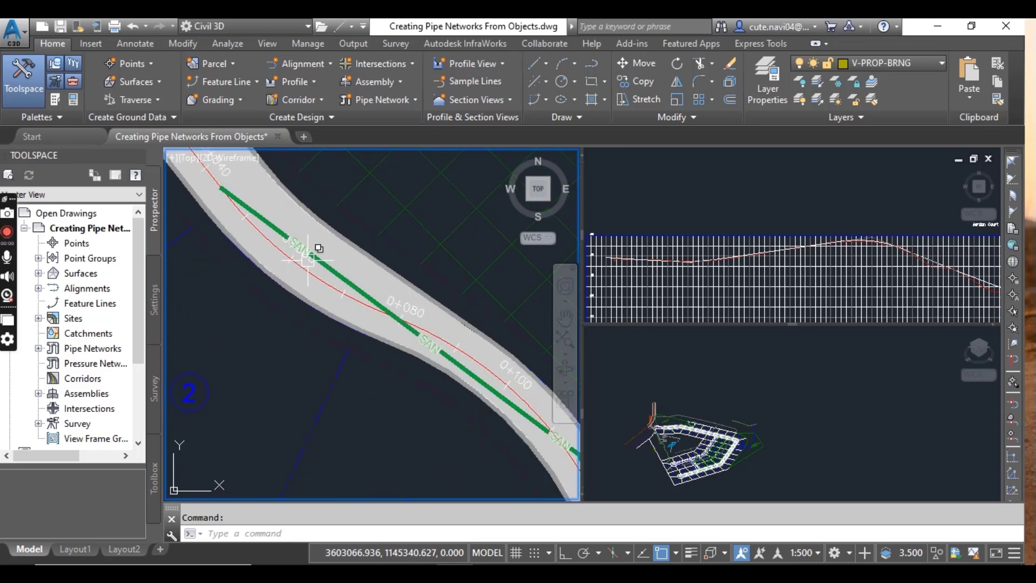
mouse_move(308, 258)
scroll(307, 258, down, 1)
scroll(313, 300, down, 1)
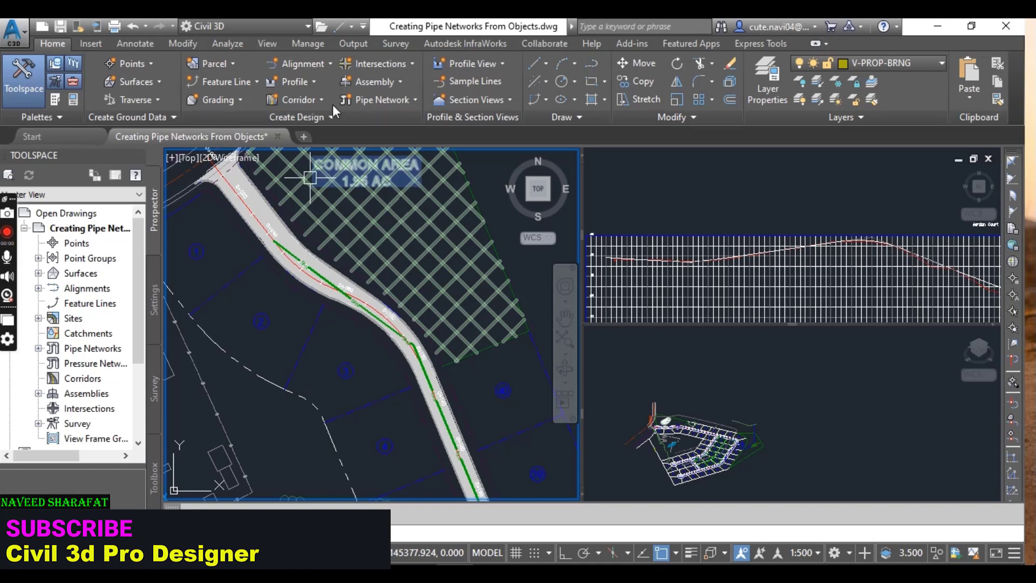
Step: Run Create Pipe Network from Object on the green SAN polyline, keeping its flow direction
click(386, 103)
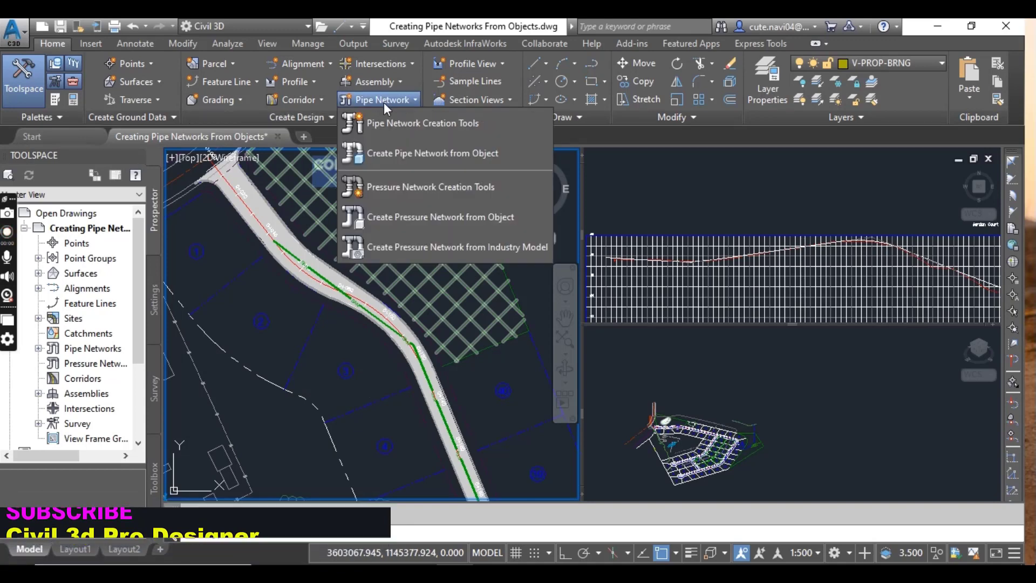
click(419, 154)
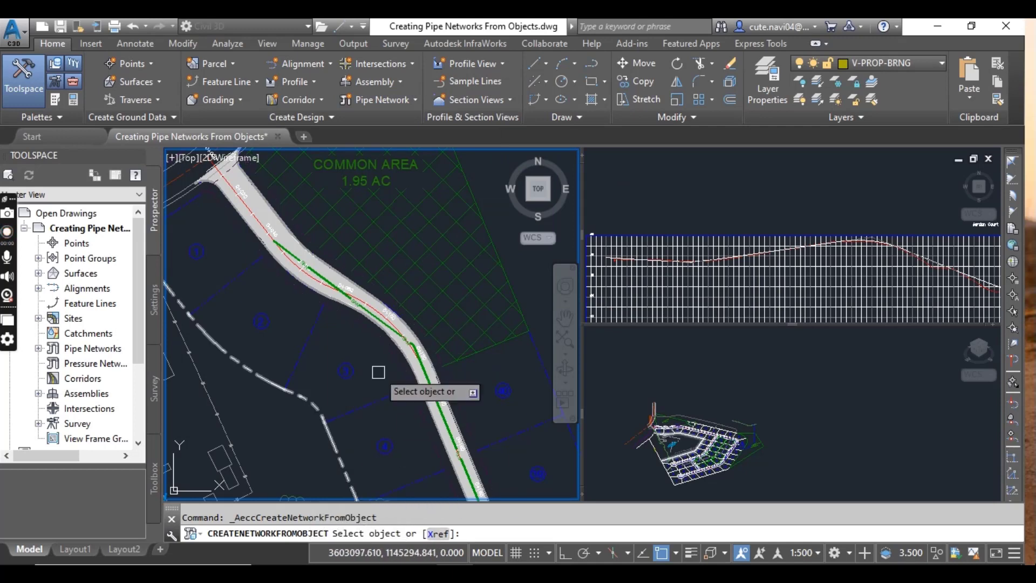
scroll(322, 268, up, 3)
scroll(322, 264, up, 2)
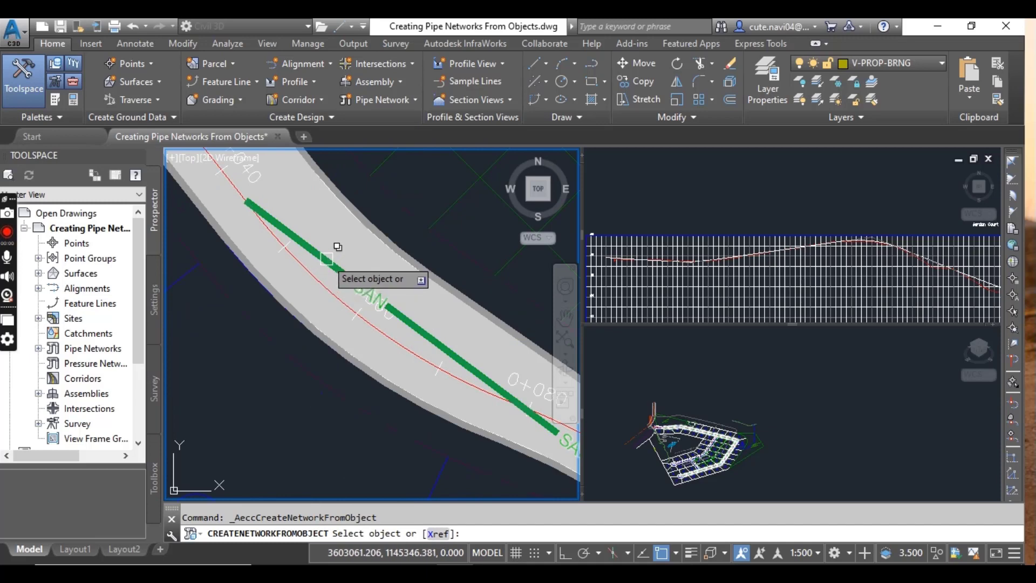
click(327, 261)
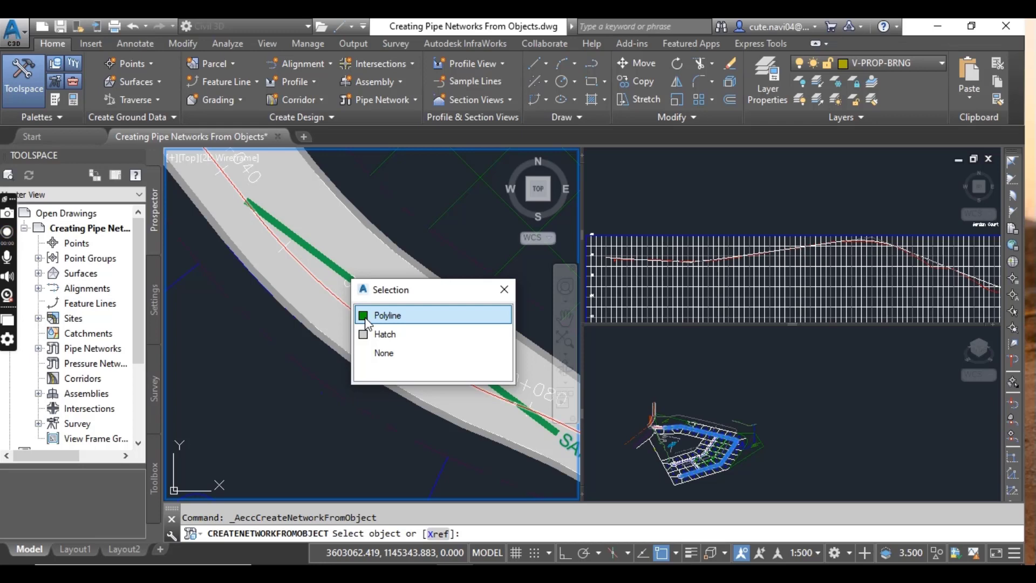
click(367, 322)
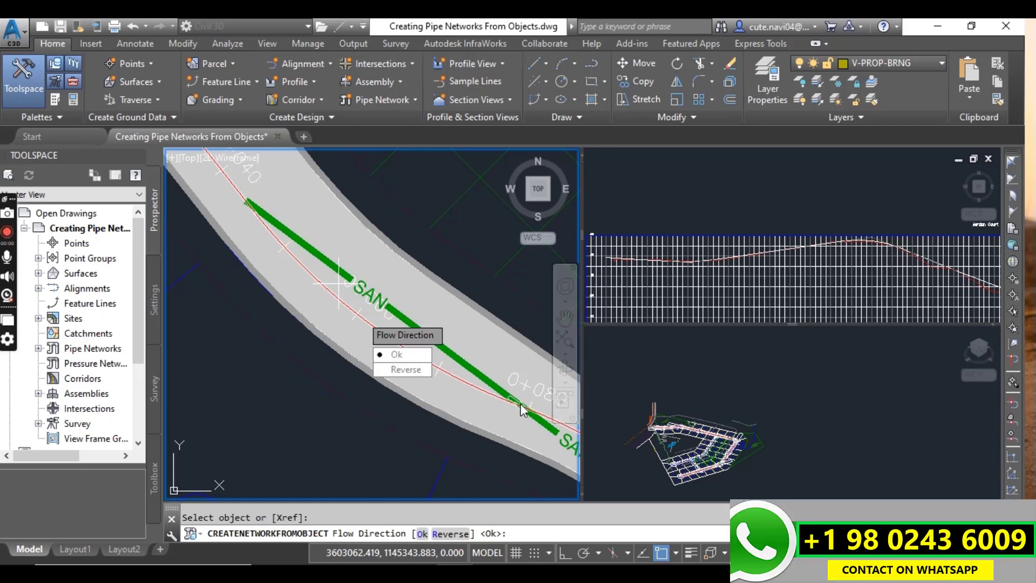
click(409, 359)
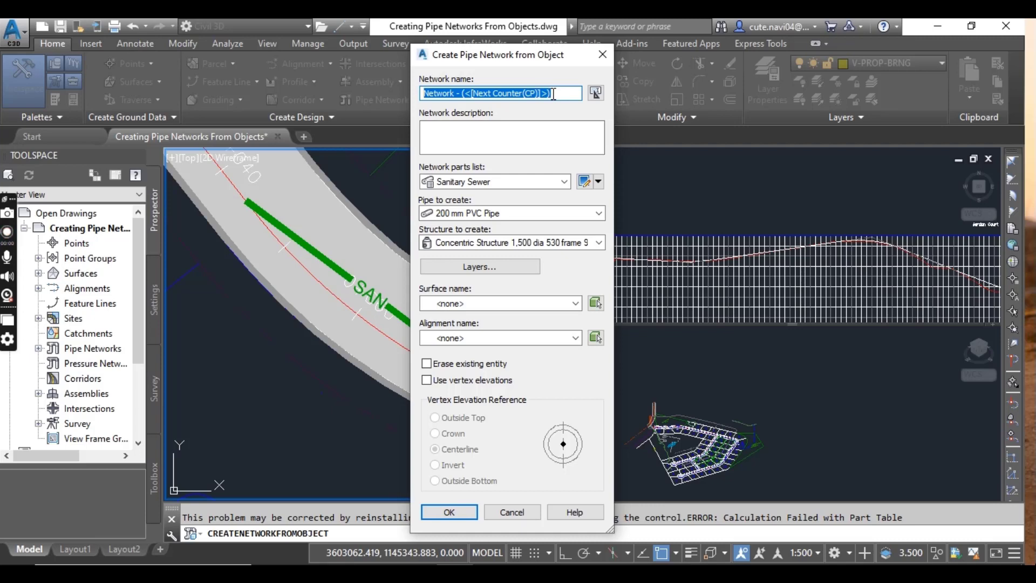
text(Sanitary-1)
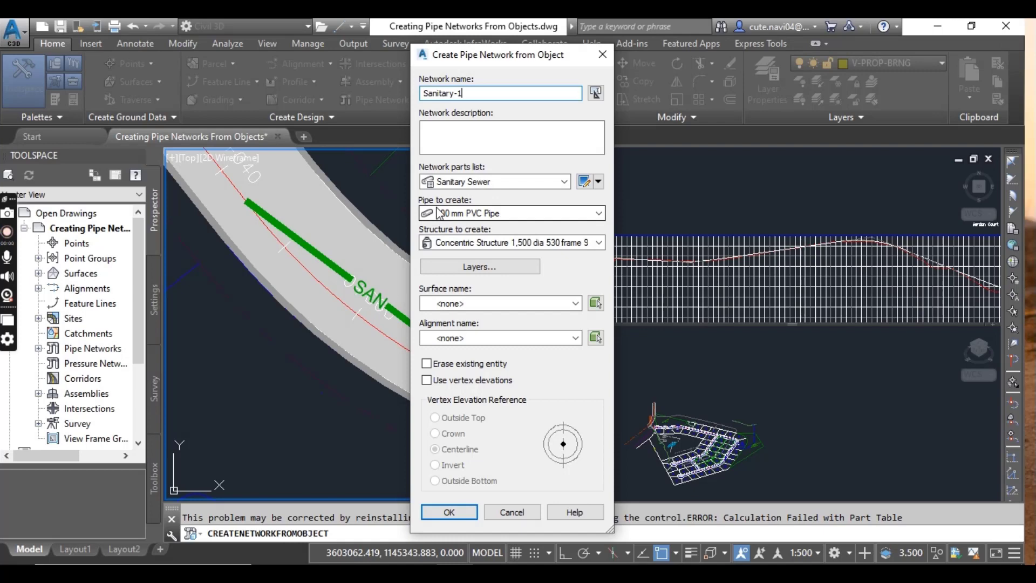
Step: Build Sanitary-1 on surface Road FG and alignment Jordan Court, erasing the polyline
click(465, 219)
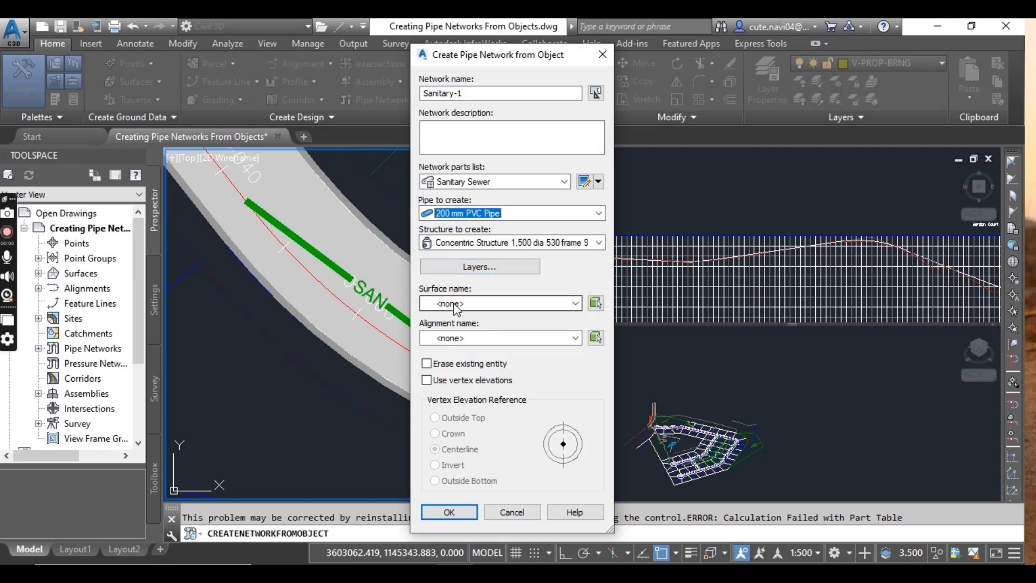
click(456, 305)
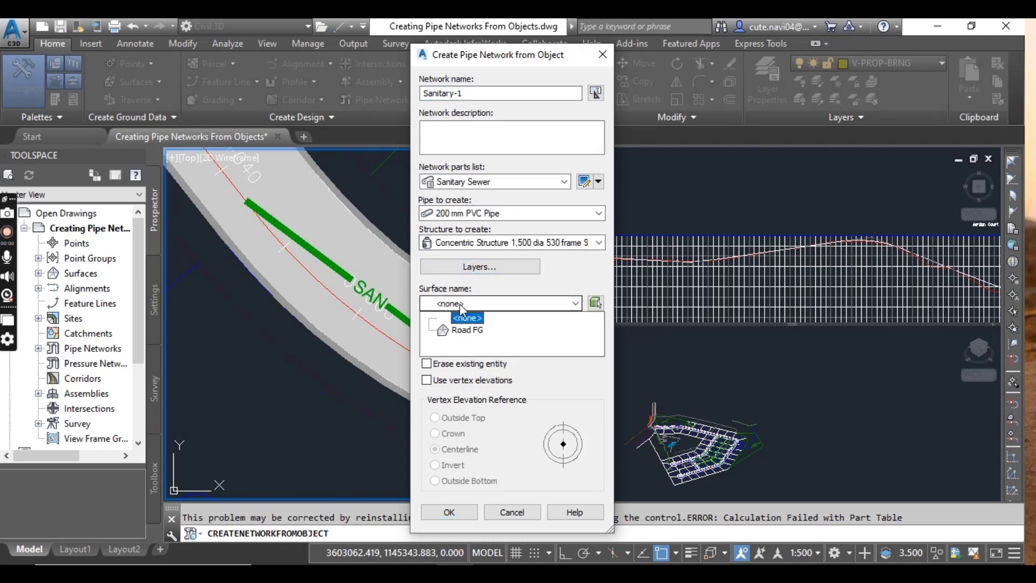
click(474, 333)
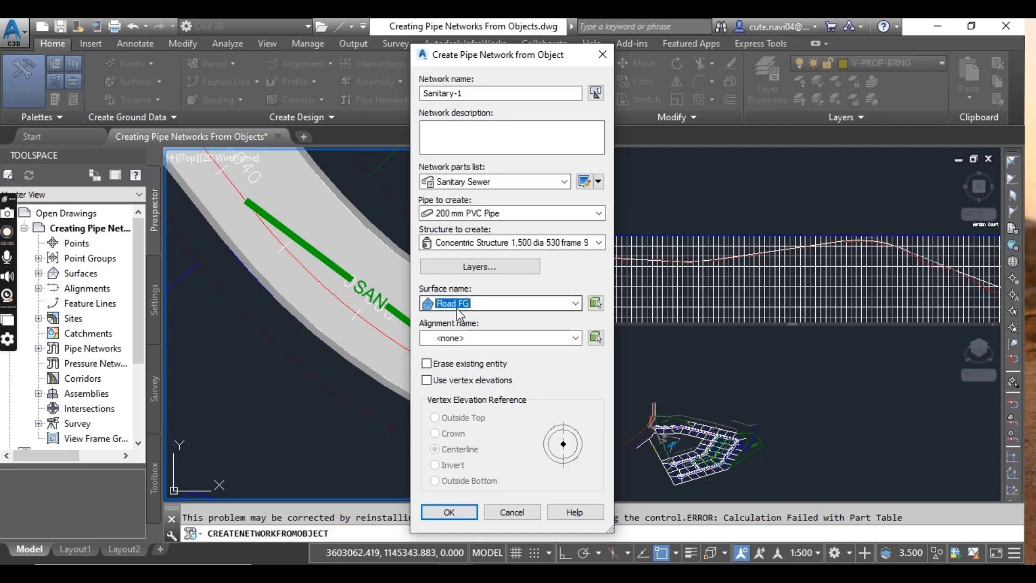
click(457, 338)
click(466, 366)
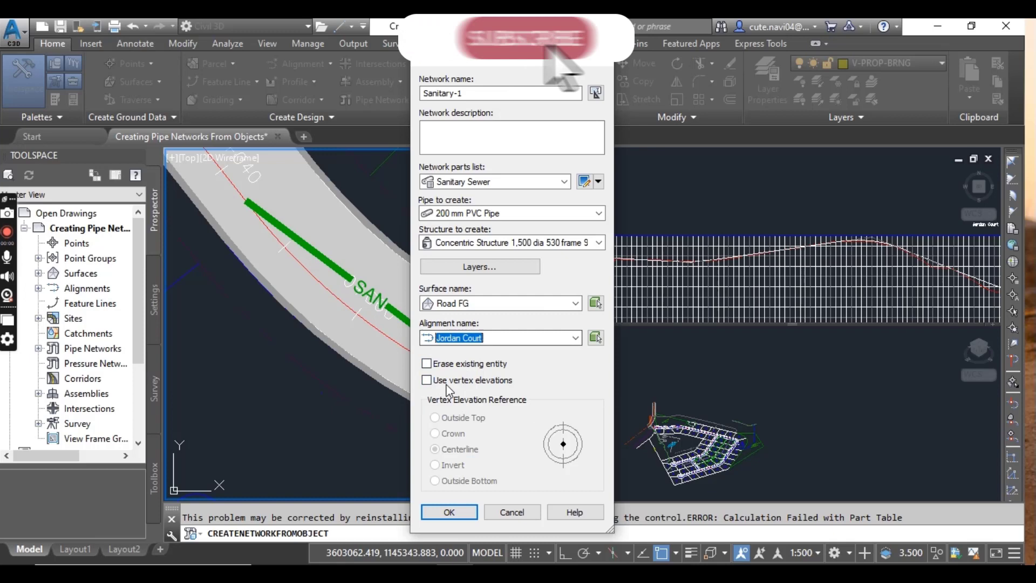
click(428, 365)
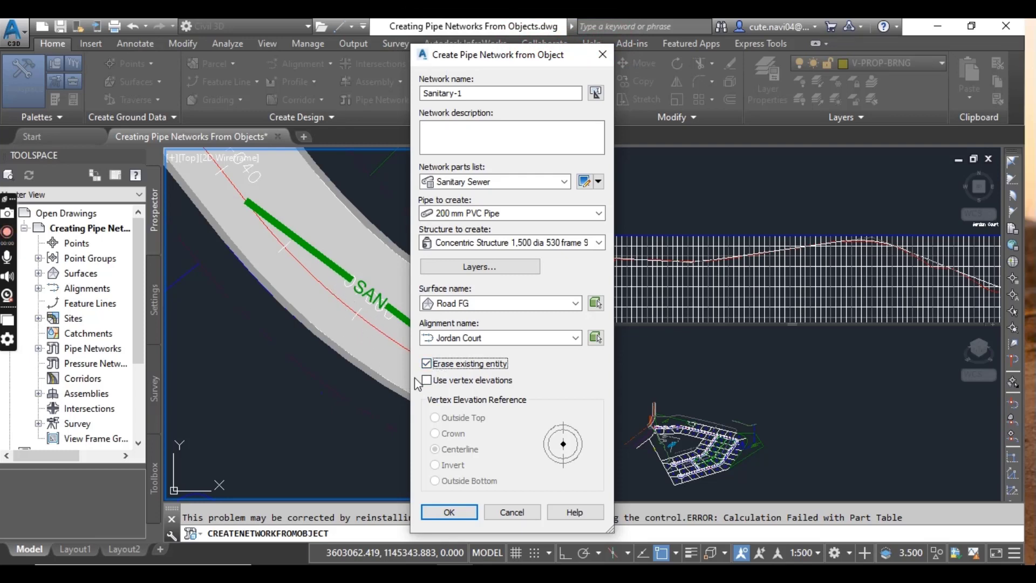
click(457, 514)
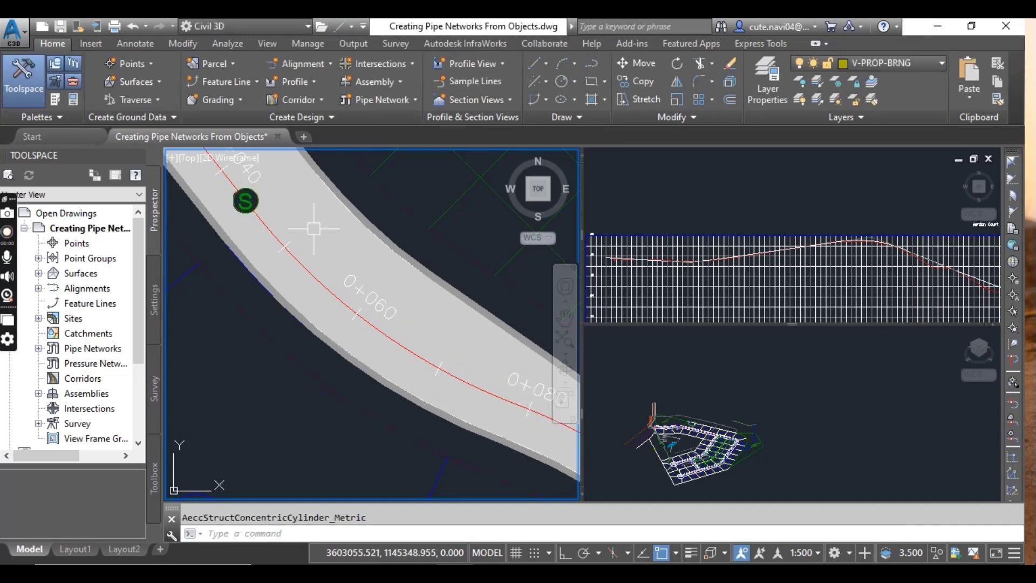
Step: Pan the plan view to the SAN polyline along the road near lots 18, 19 and 53
middle_drag(292, 290, 375, 372)
scroll(395, 310, up, 2)
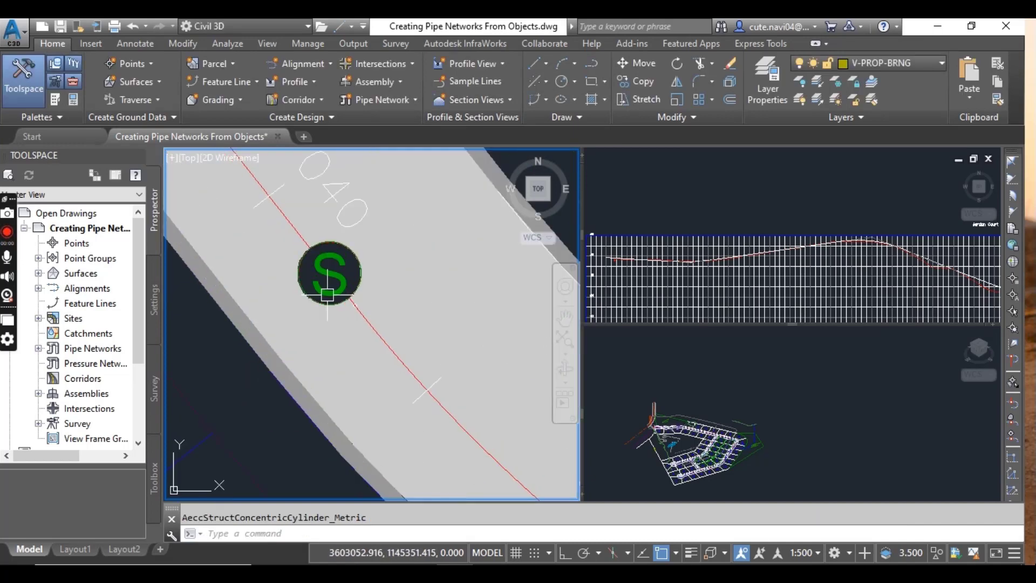
scroll(395, 310, up, 2)
scroll(395, 310, up, 2)
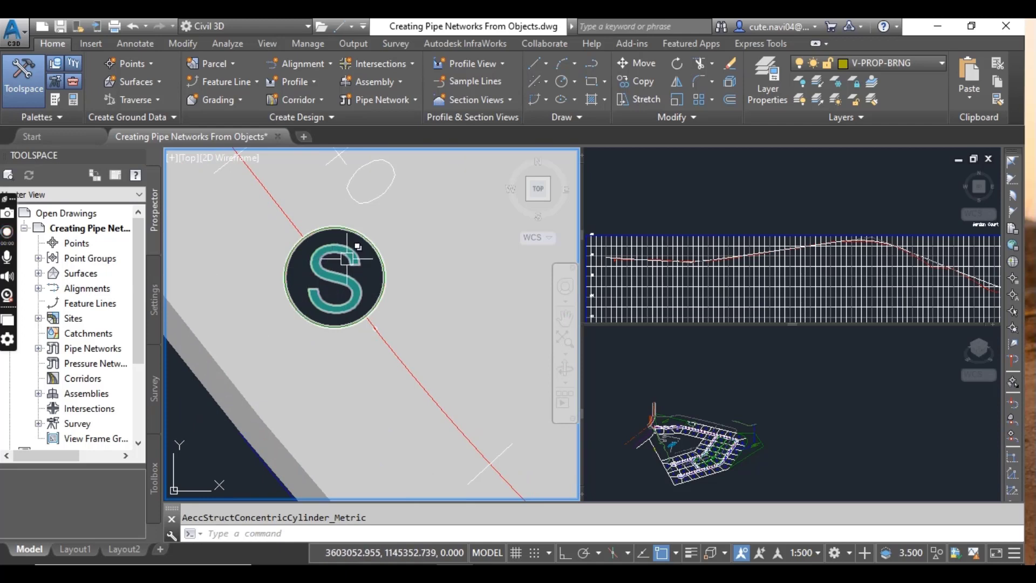
scroll(326, 289, down, 2)
scroll(326, 289, down, 2)
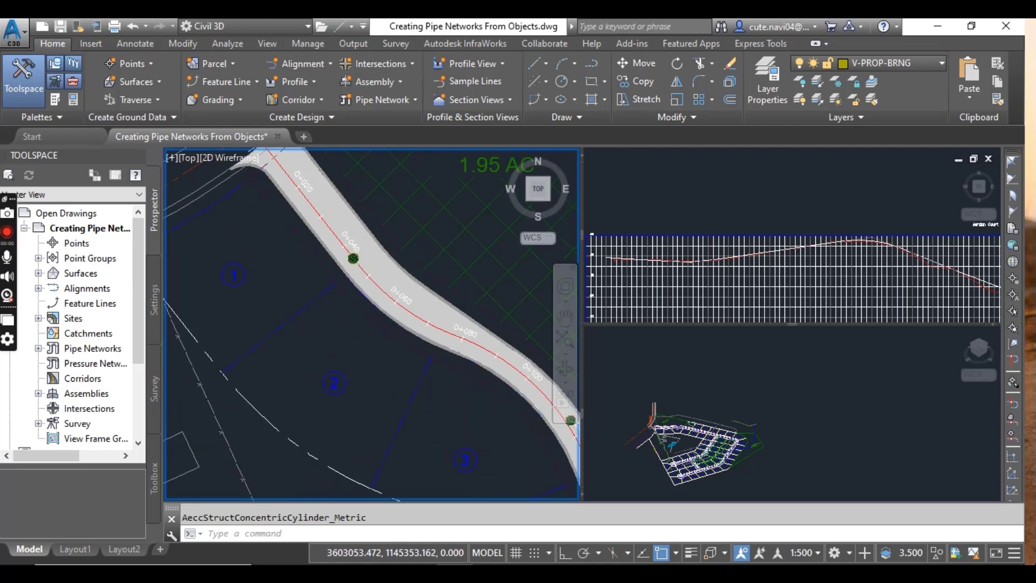
mouse_move(359, 300)
middle_down()
mouse_move(439, 327)
mouse_move(439, 405)
mouse_move(429, 312)
middle_up()
scroll(427, 396, down, 2)
mouse_move(421, 405)
middle_down()
mouse_move(438, 340)
mouse_move(369, 382)
mouse_move(418, 408)
middle_up()
scroll(307, 401, up, 2)
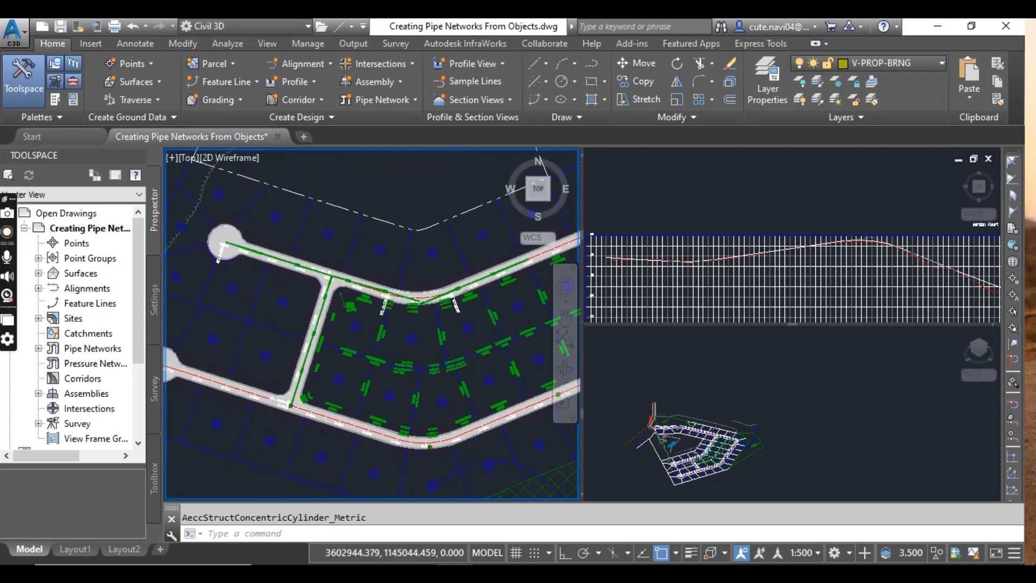
scroll(304, 397, up, 2)
scroll(298, 391, up, 2)
middle_drag(298, 392, 260, 243)
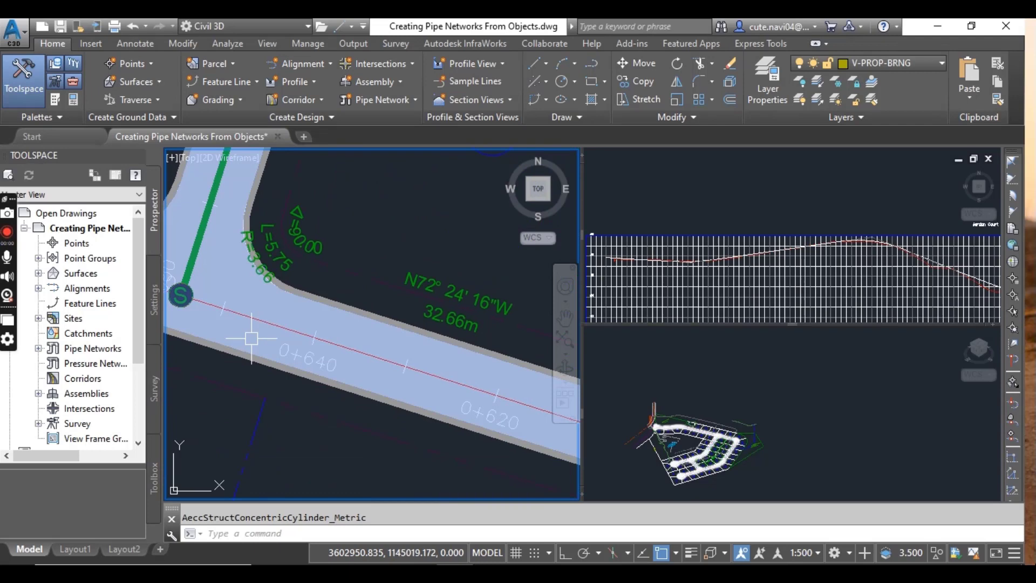
middle_drag(342, 283, 346, 382)
scroll(346, 383, down, 1)
scroll(335, 366, down, 1)
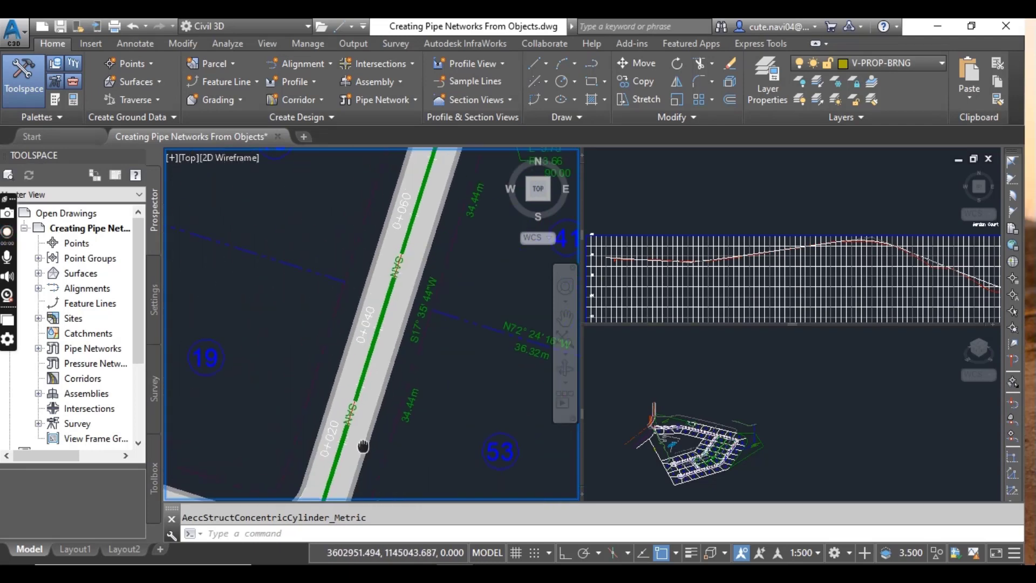
scroll(348, 373, down, 2)
scroll(354, 374, down, 1)
scroll(353, 372, up, 2)
scroll(357, 376, up, 2)
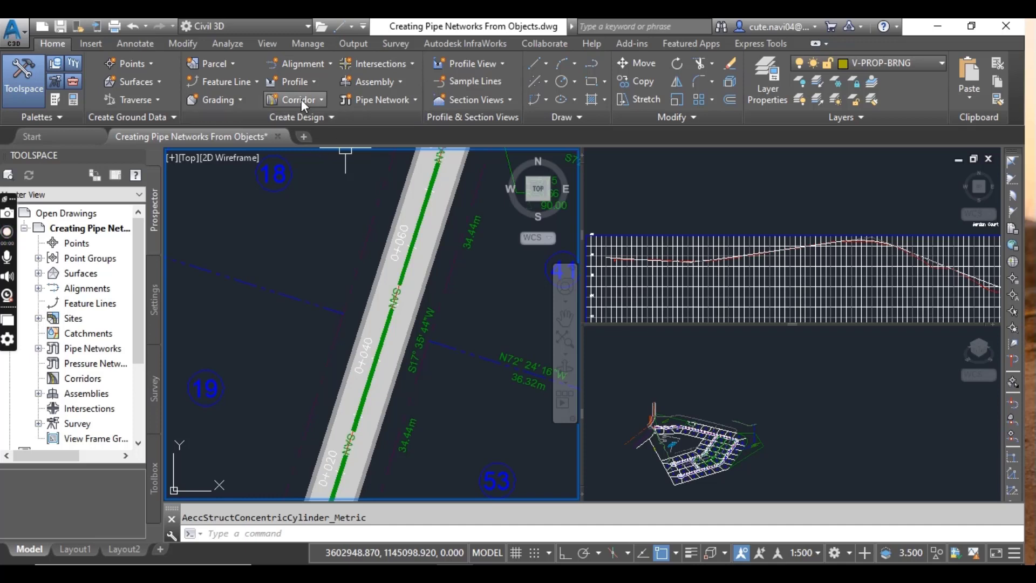
Step: Run Create Pipe Network from Object on the second SAN polyline, accepting its flow direction
click(382, 101)
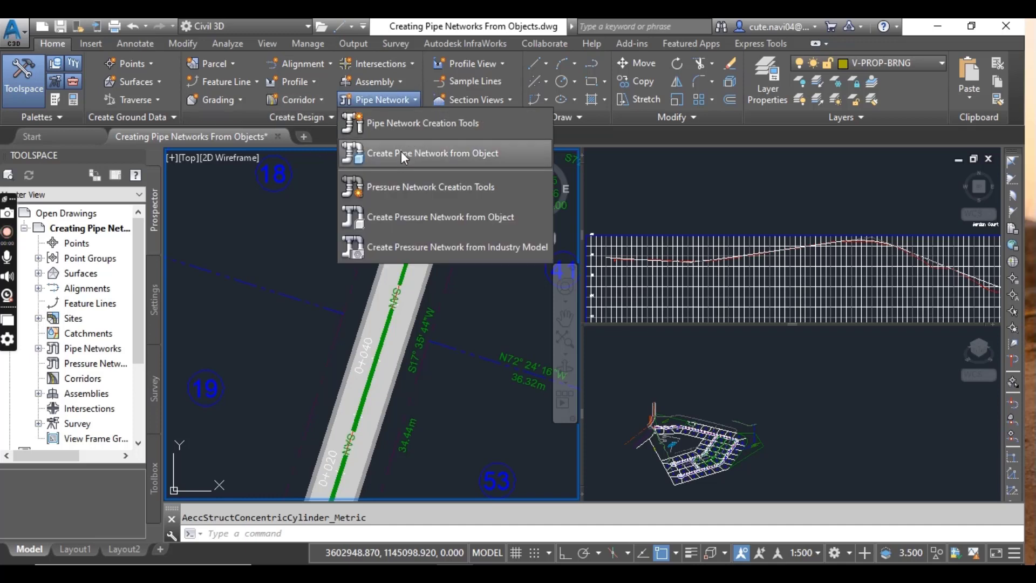
click(416, 156)
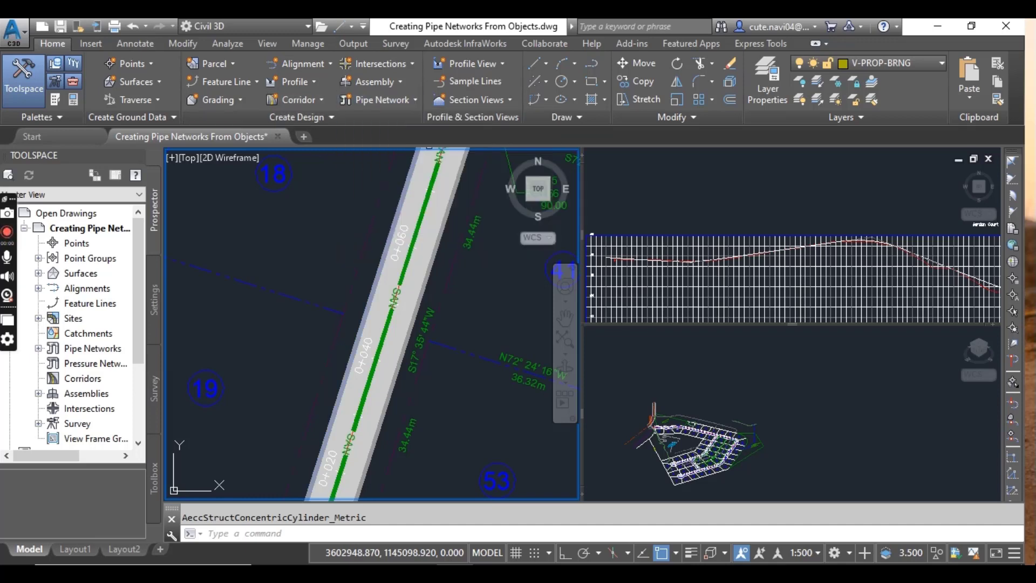
scroll(380, 356, up, 3)
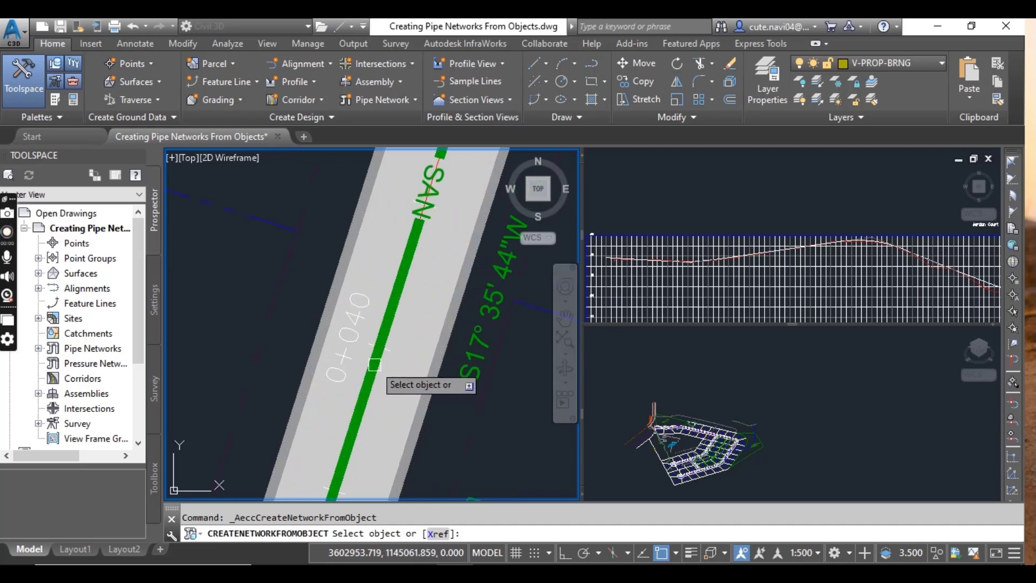
click(408, 375)
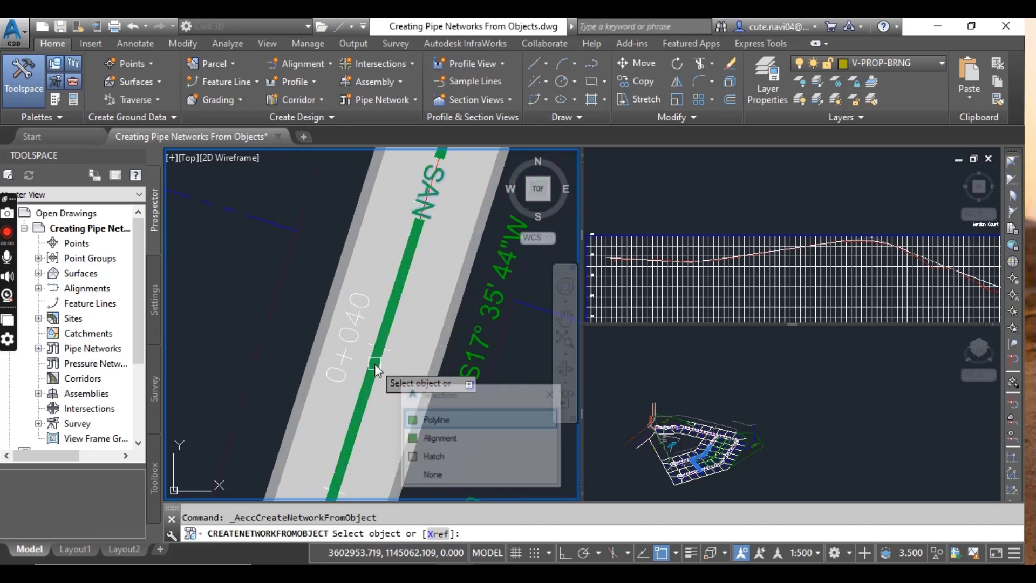
click(411, 422)
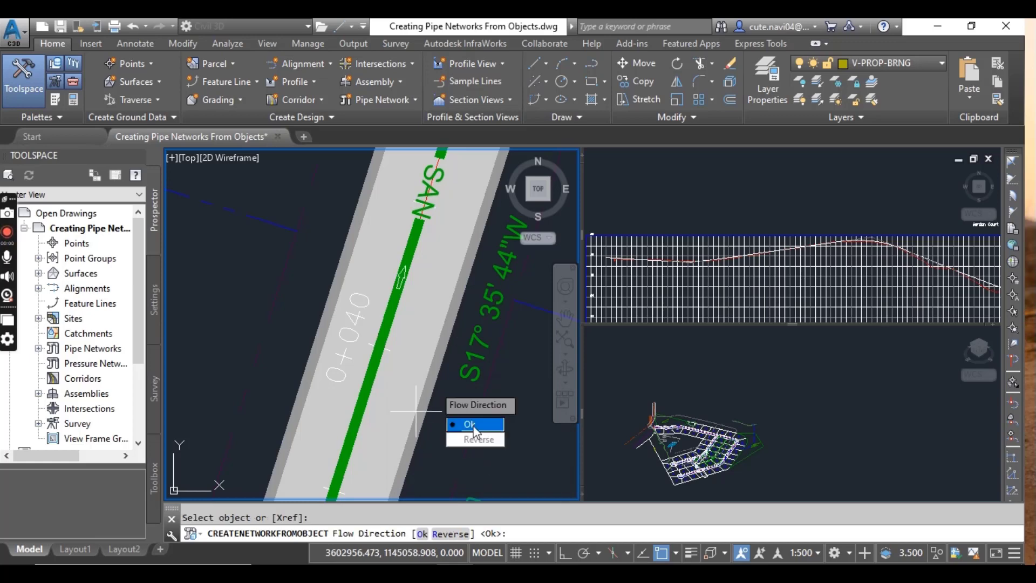
click(475, 431)
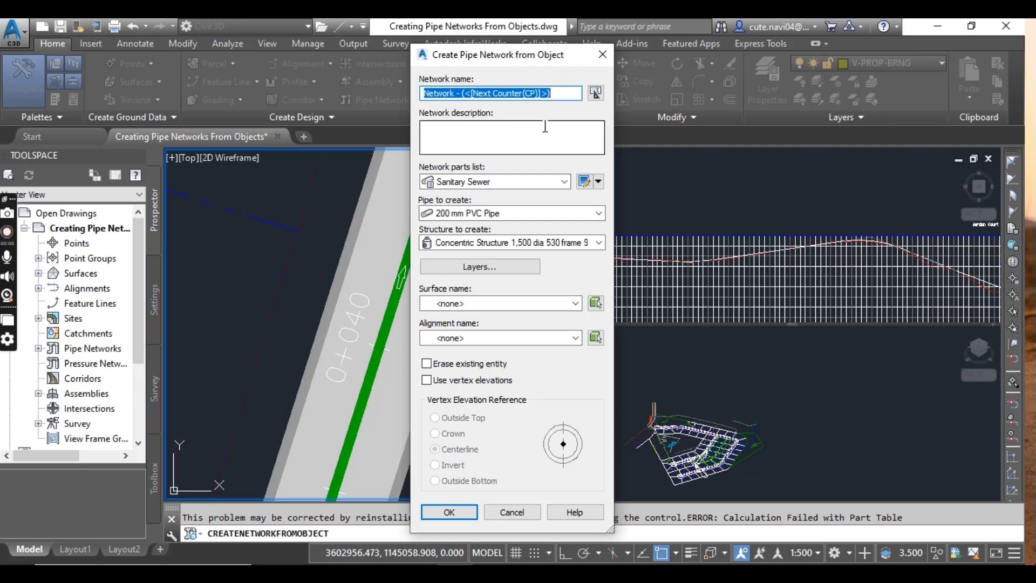
text(Sanitary)
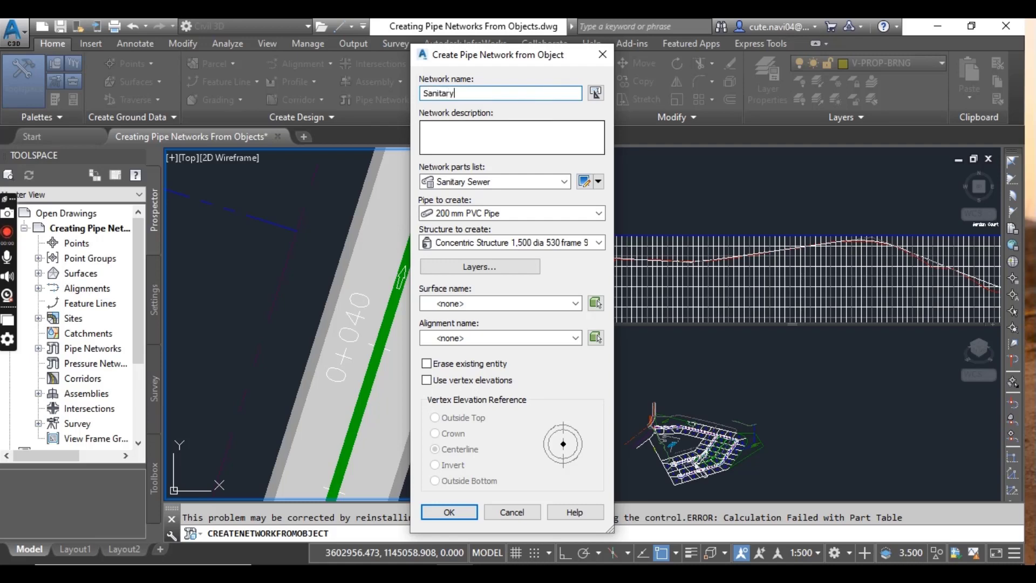
text(-2)
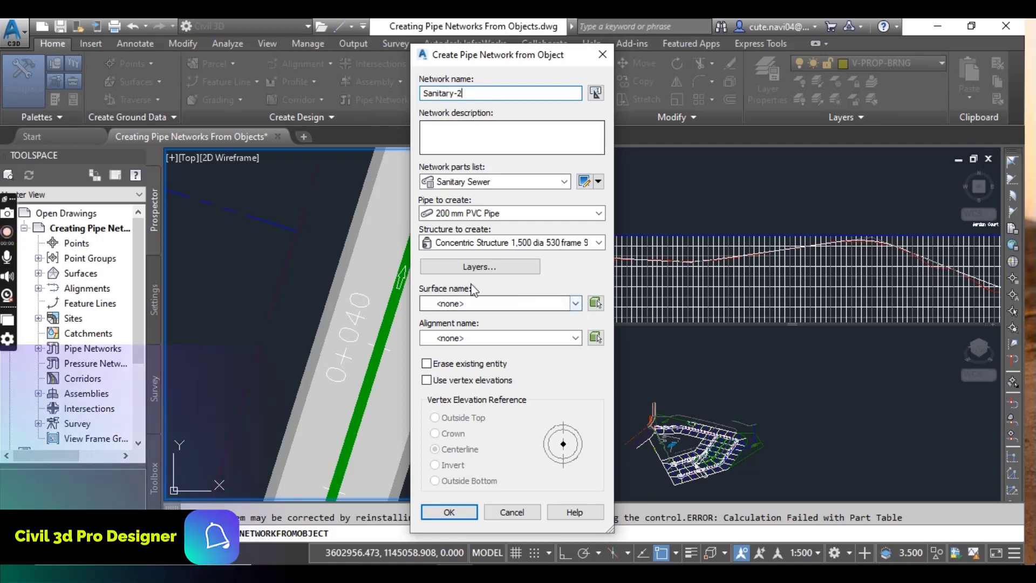
Step: Build Sanitary-2 on surface Road FG and alignment Madison Lane, erasing the polyline
click(454, 303)
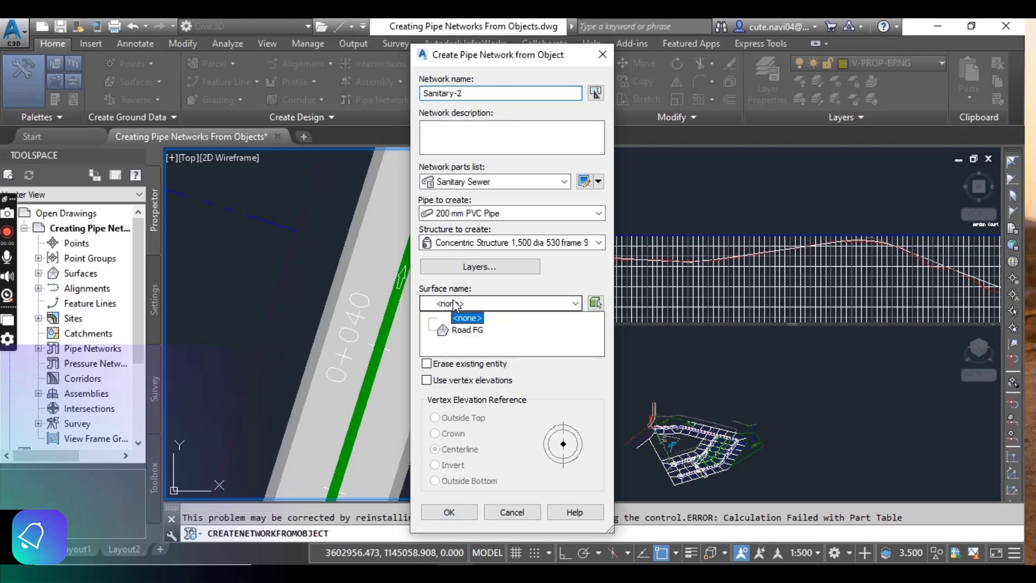
click(466, 334)
click(466, 339)
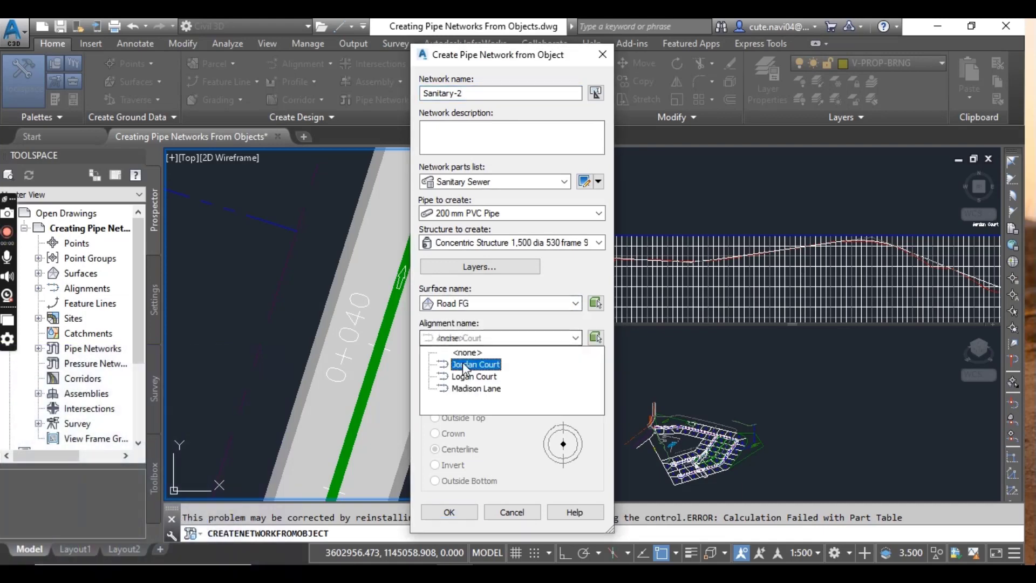
click(471, 391)
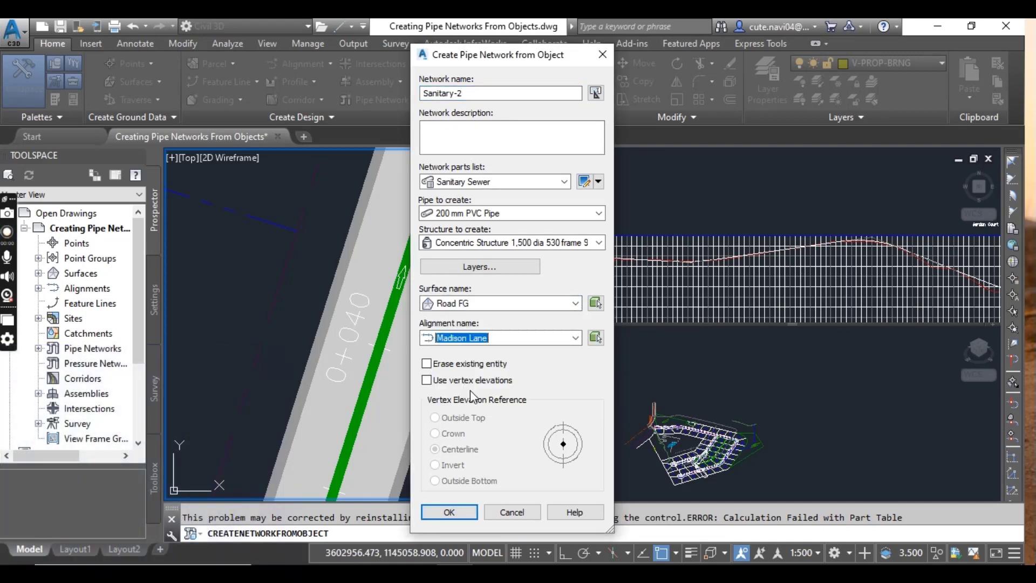
click(426, 367)
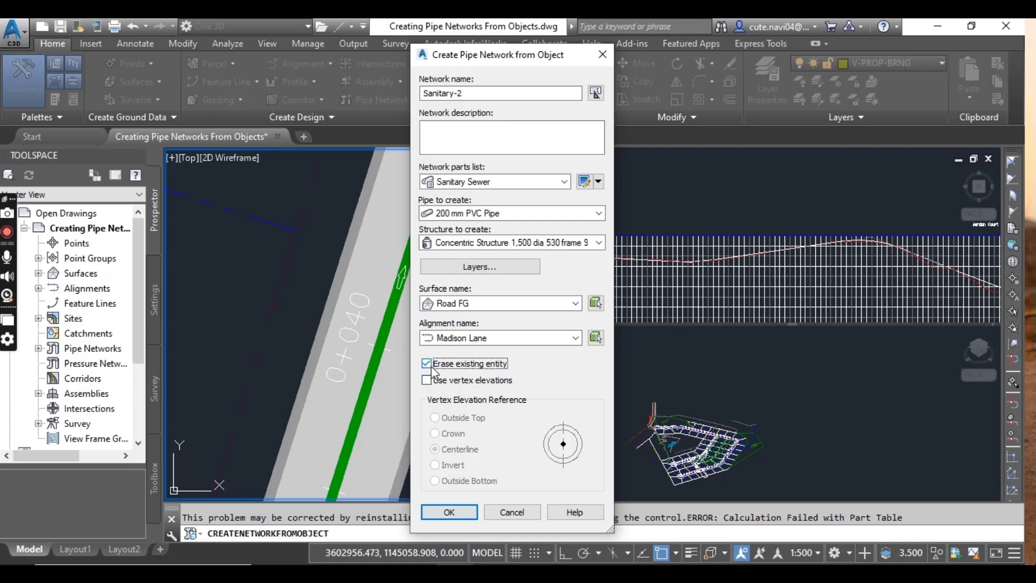
click(458, 515)
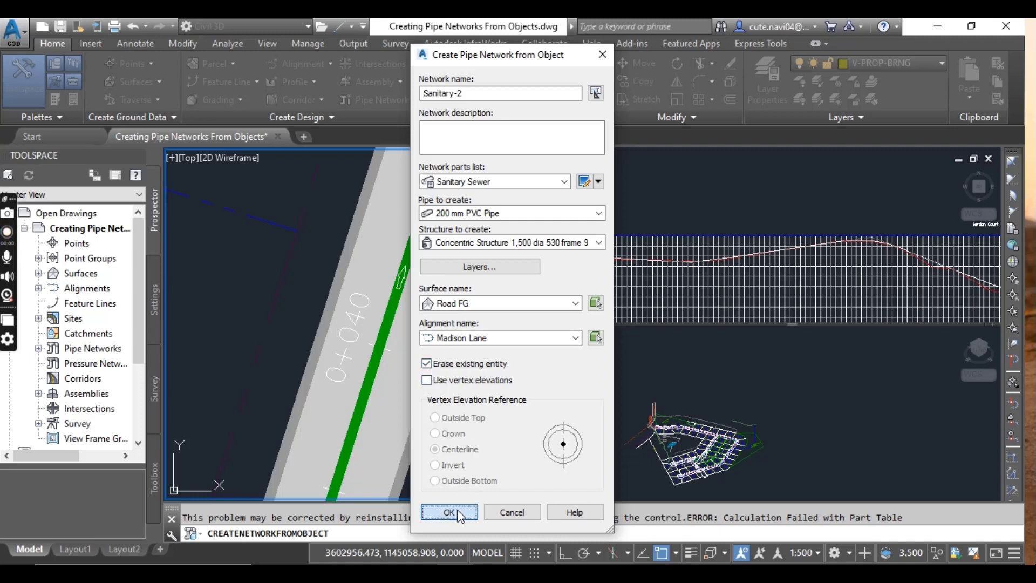
scroll(416, 313, down, 5)
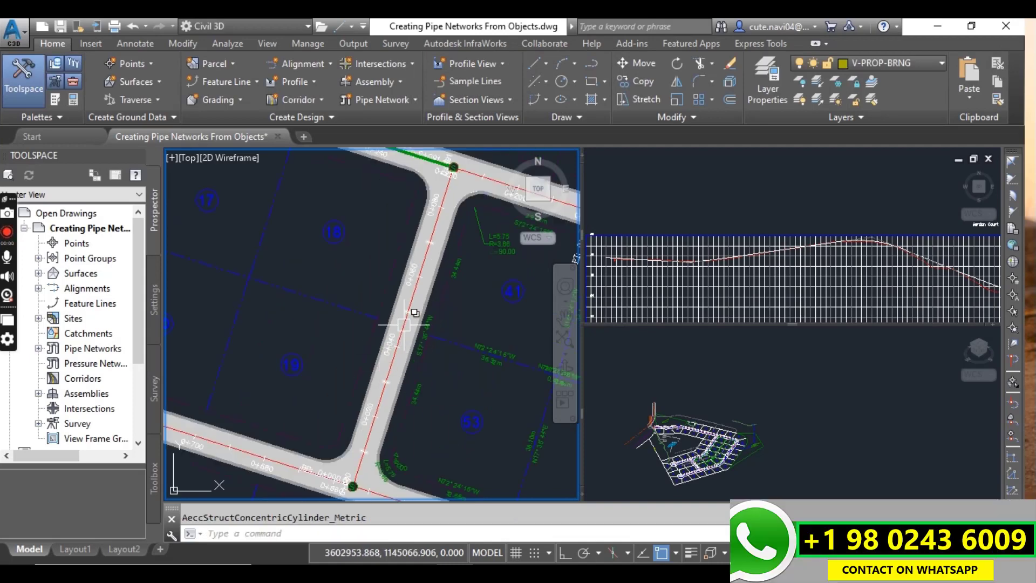
scroll(376, 310, down, 1)
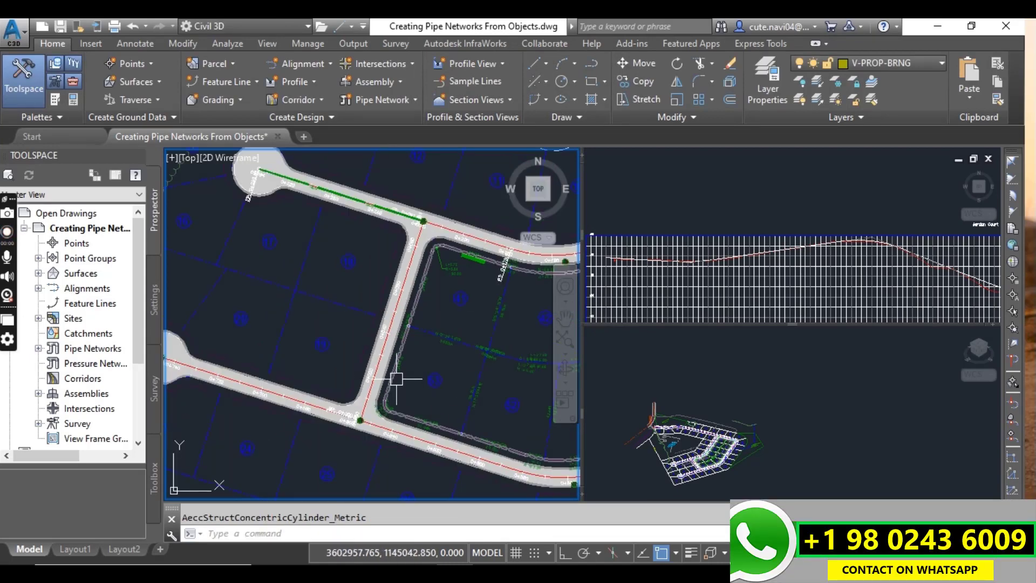
scroll(394, 358, up, 2)
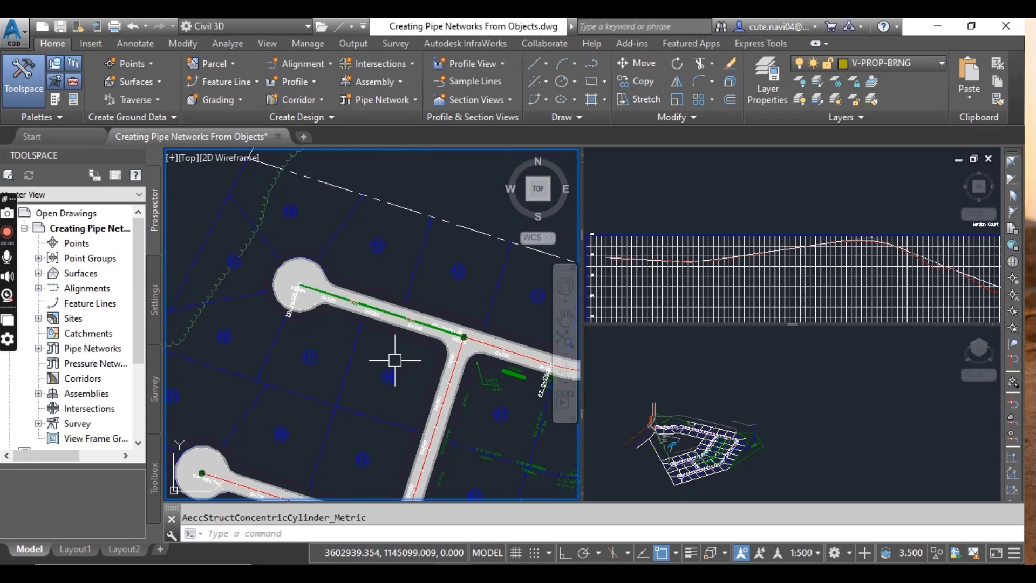
scroll(312, 245, up, 2)
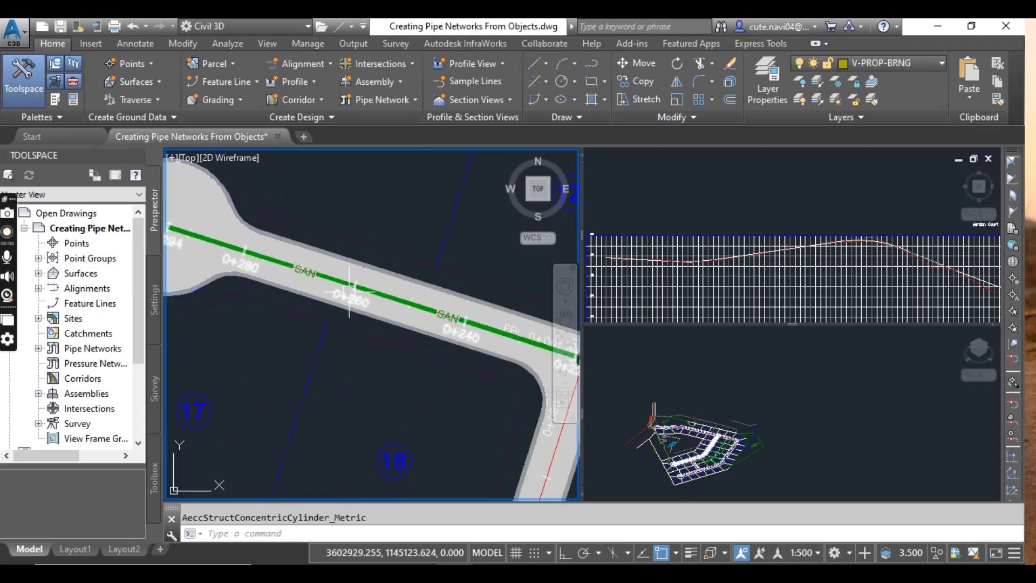
scroll(322, 279, down, 1)
scroll(329, 286, up, 1)
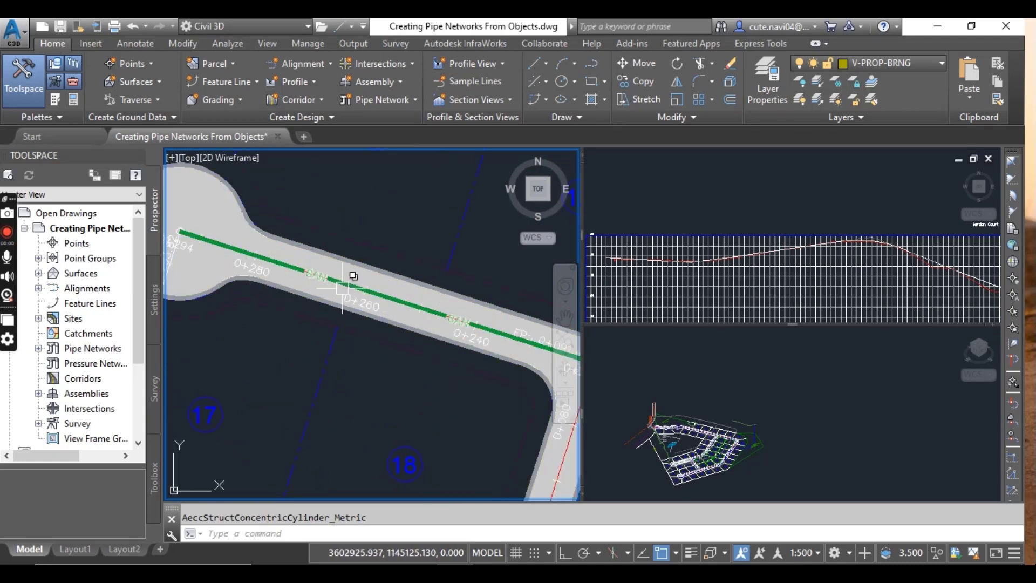
scroll(336, 274, down, 2)
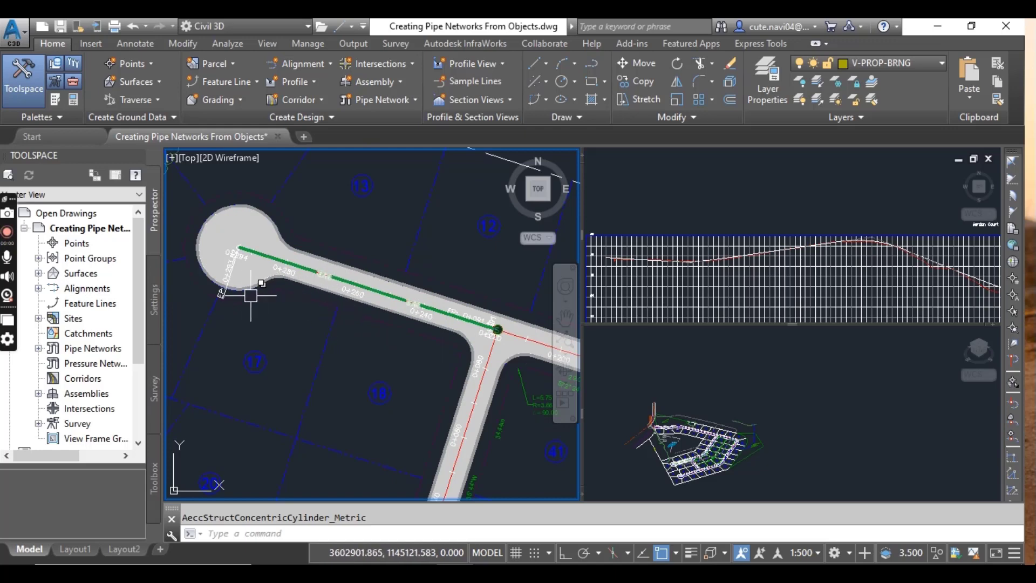
scroll(217, 288, up, 1)
scroll(243, 292, up, 2)
scroll(332, 301, down, 3)
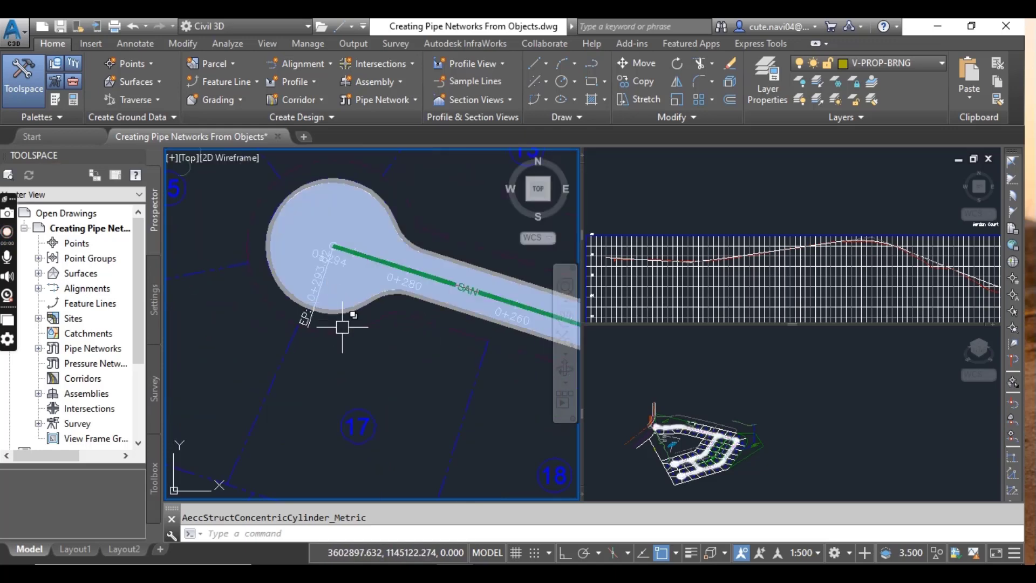
scroll(370, 358, down, 1)
Step: Pan the plan to the cul-de-sac road junction, then activate the SW Isometric viewport
mouse_move(371, 347)
middle_down()
mouse_move(390, 340)
mouse_move(342, 278)
middle_up()
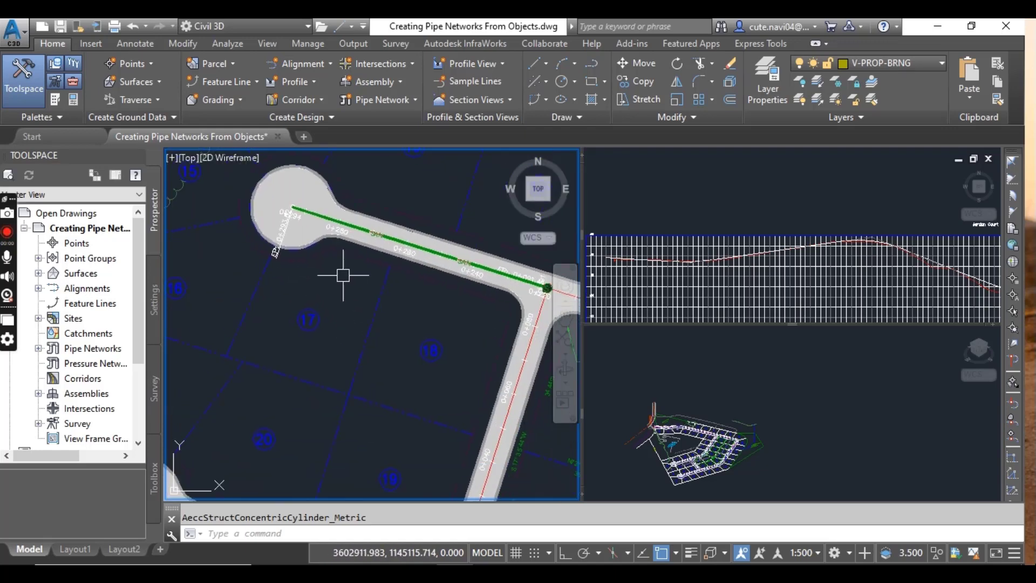
middle_drag(422, 327, 363, 316)
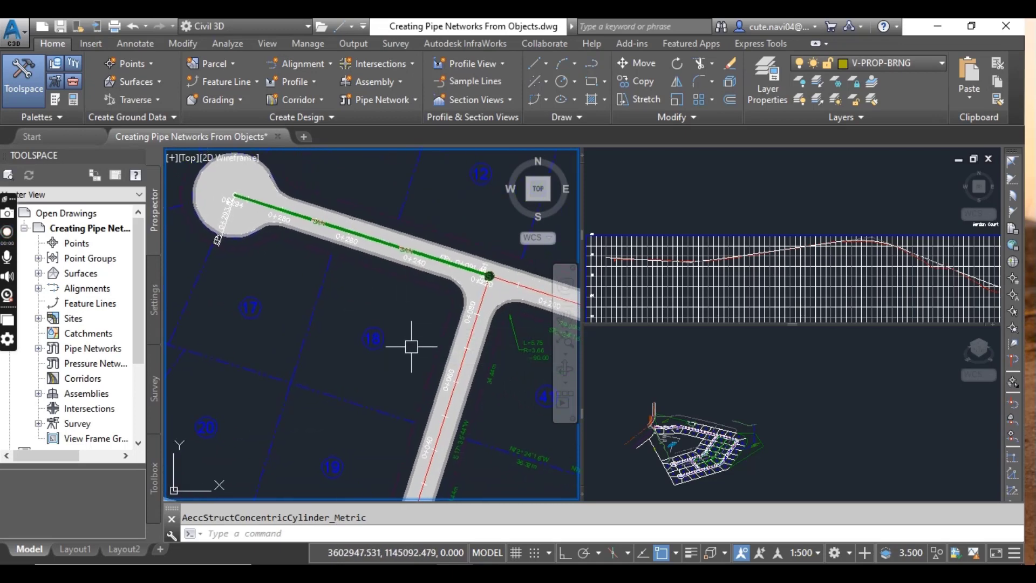
click(789, 389)
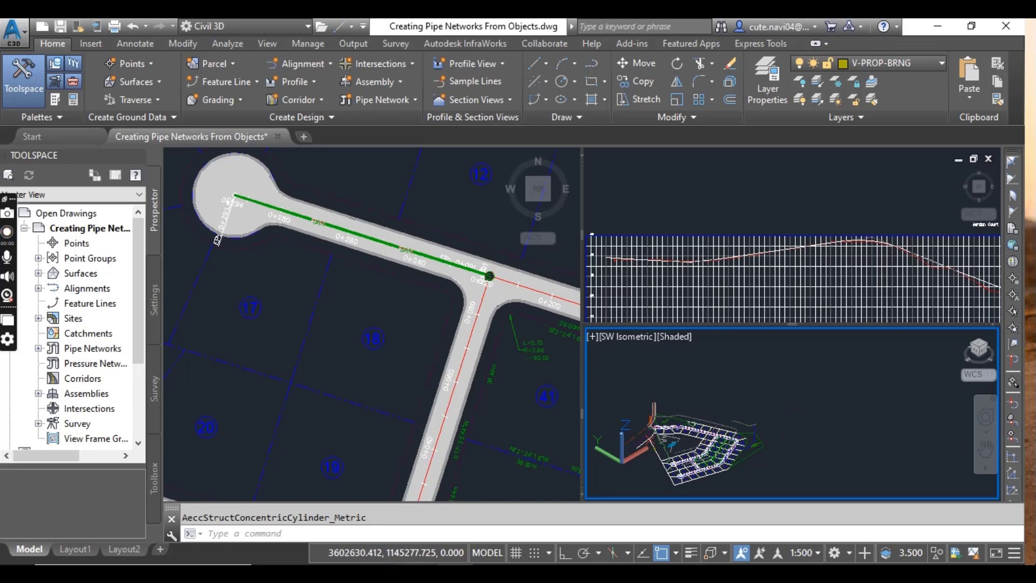
Step: Switch to YouTube in Chrome and open the account menu from the profile avatar
key(alt+Tab)
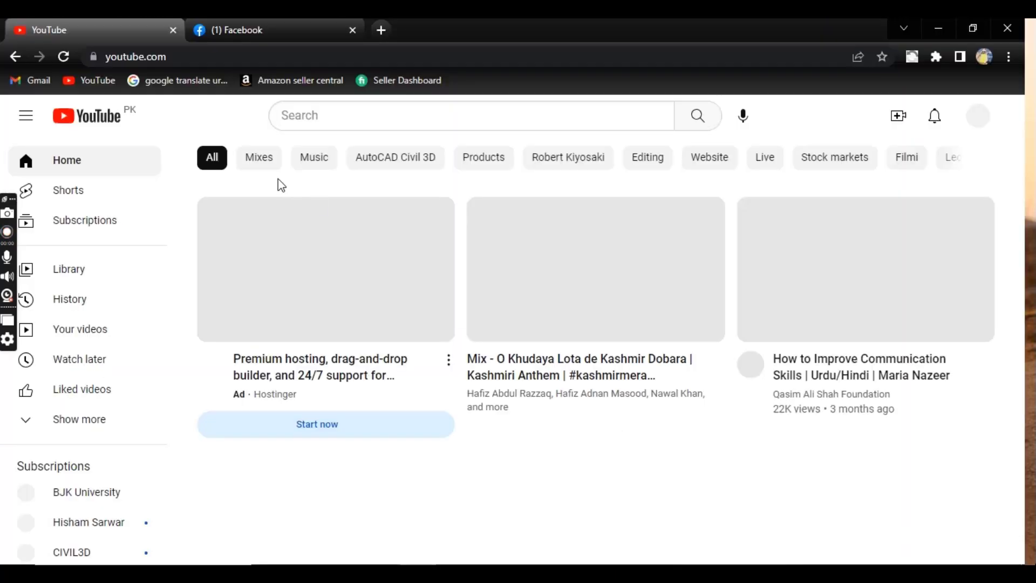
click(980, 118)
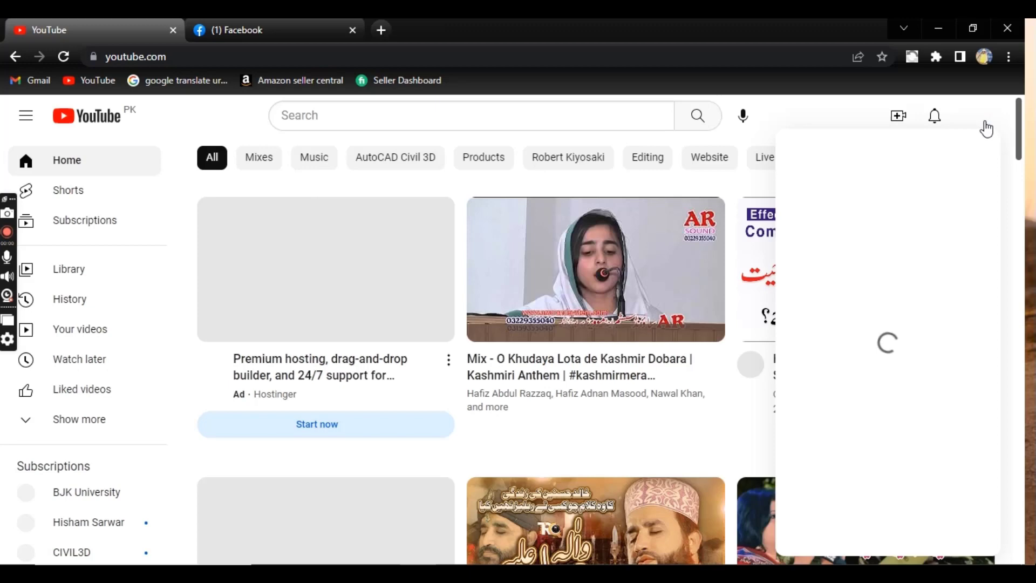